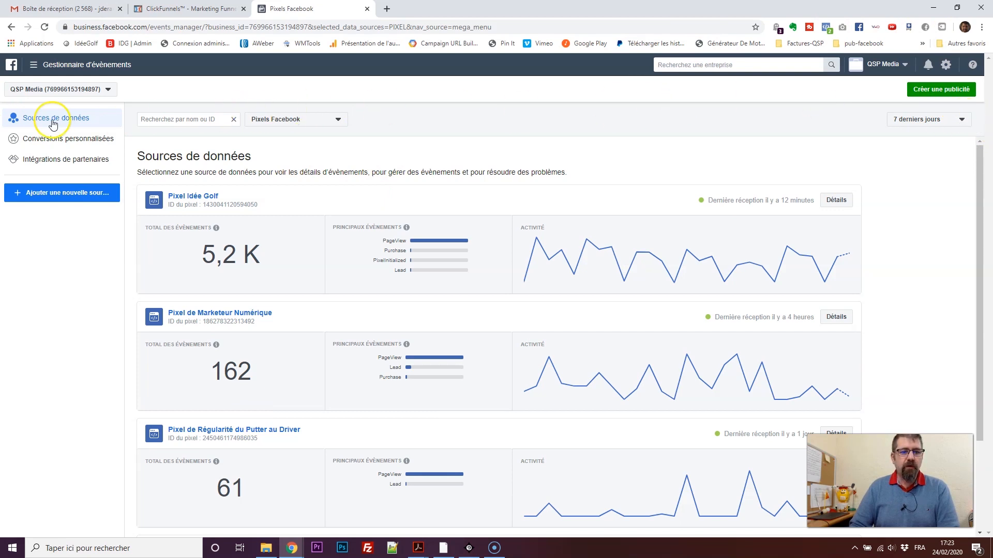
# - Create a new Facebook pixel data source named "Pixel Test"
pyautogui.click(54, 194)
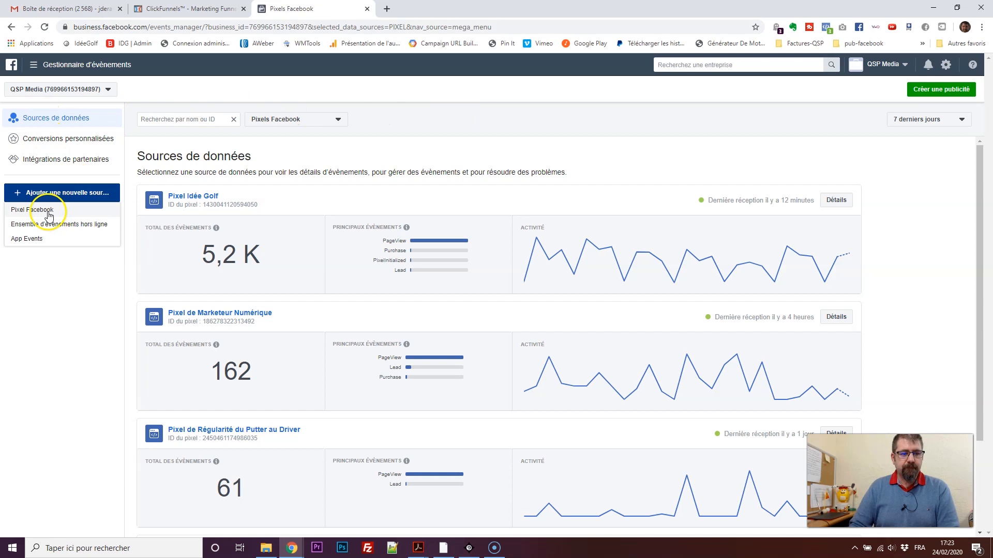
pyautogui.click(42, 210)
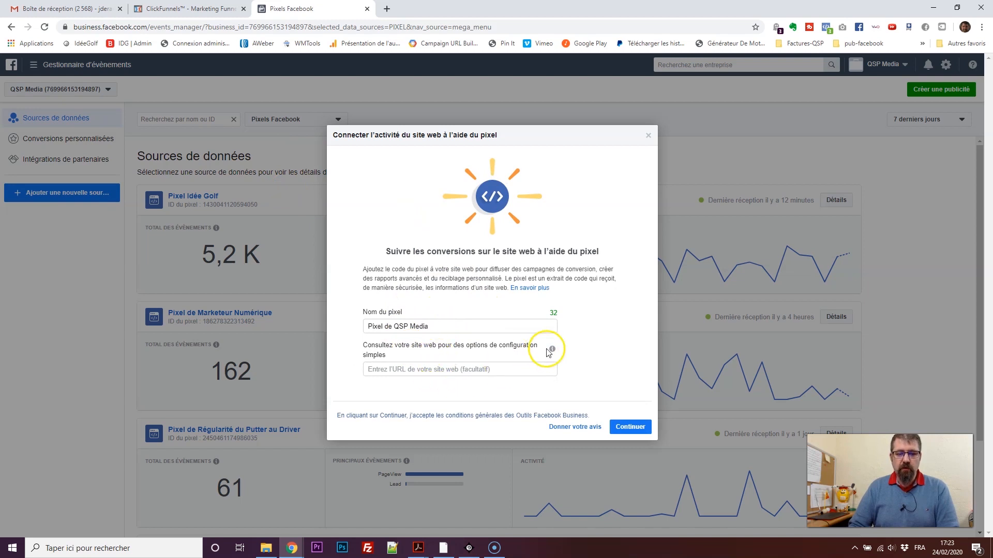
pyautogui.moveTo(552, 350)
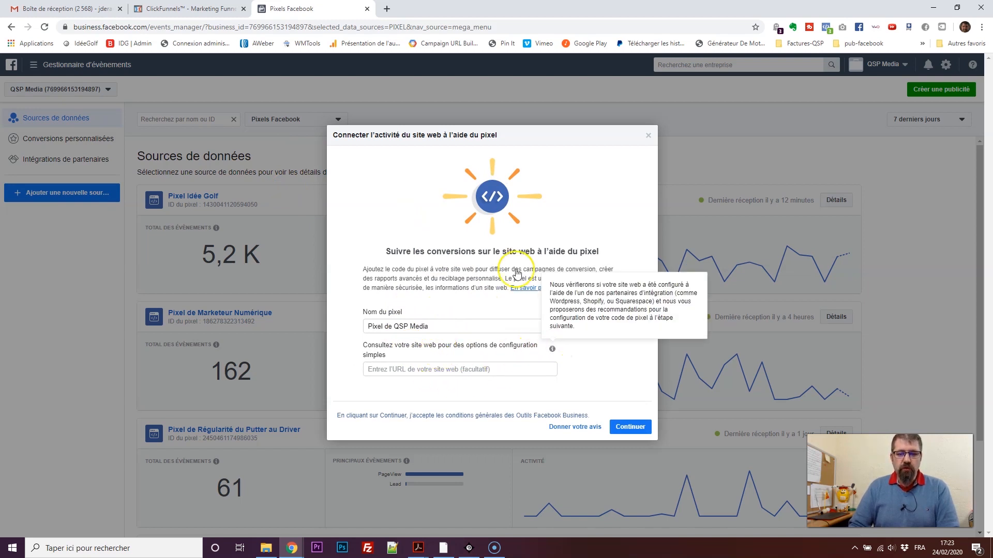
pyautogui.moveTo(445, 326); pyautogui.dragTo(399, 326)
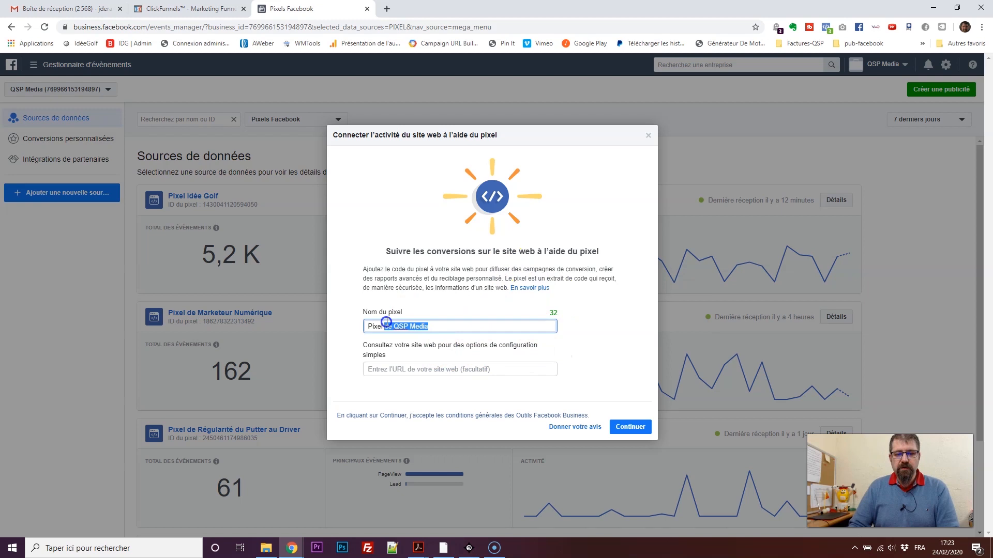
pyautogui.write('Tet')
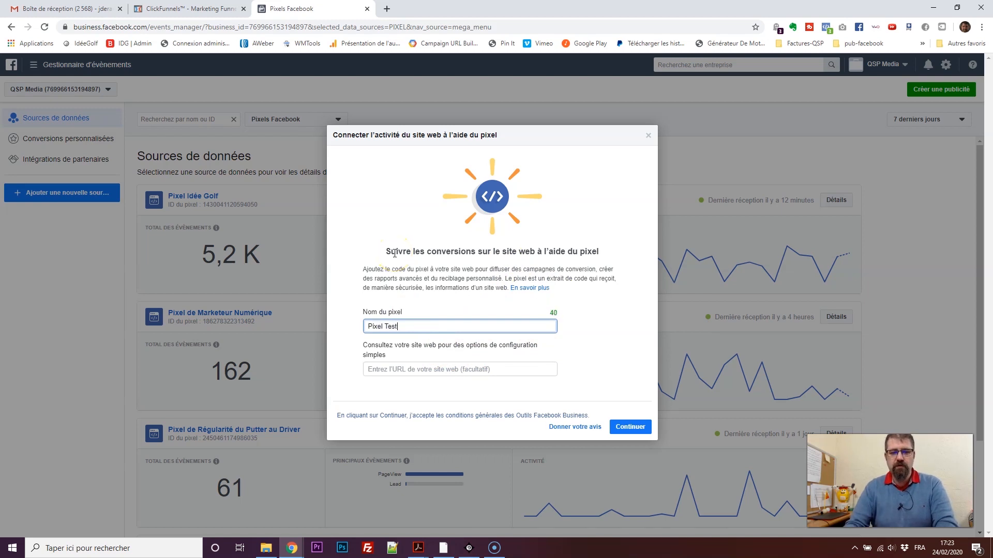
pyautogui.click(627, 428)
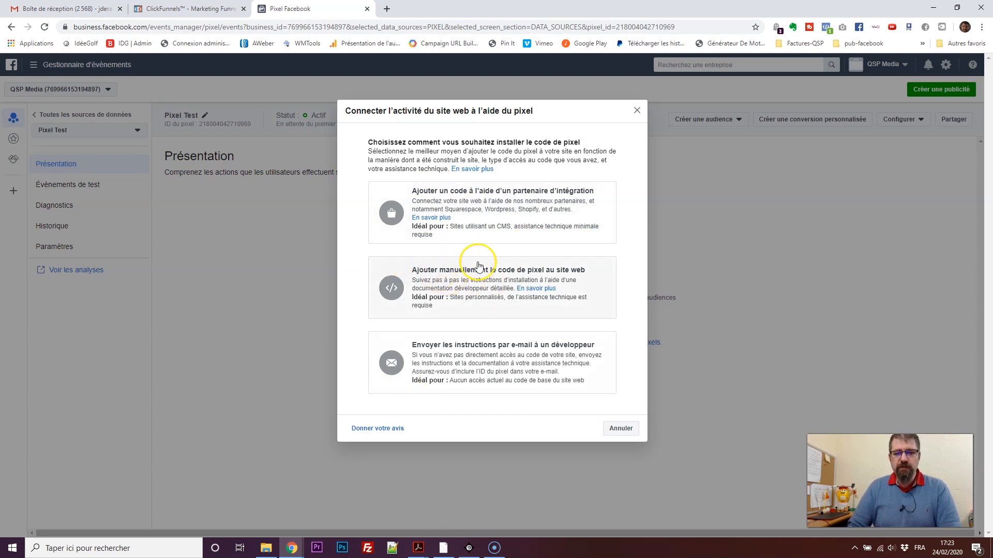
# - Choose manual code installation, copy the pixel base code and paste it into a new Notepad++ document
pyautogui.click(467, 275)
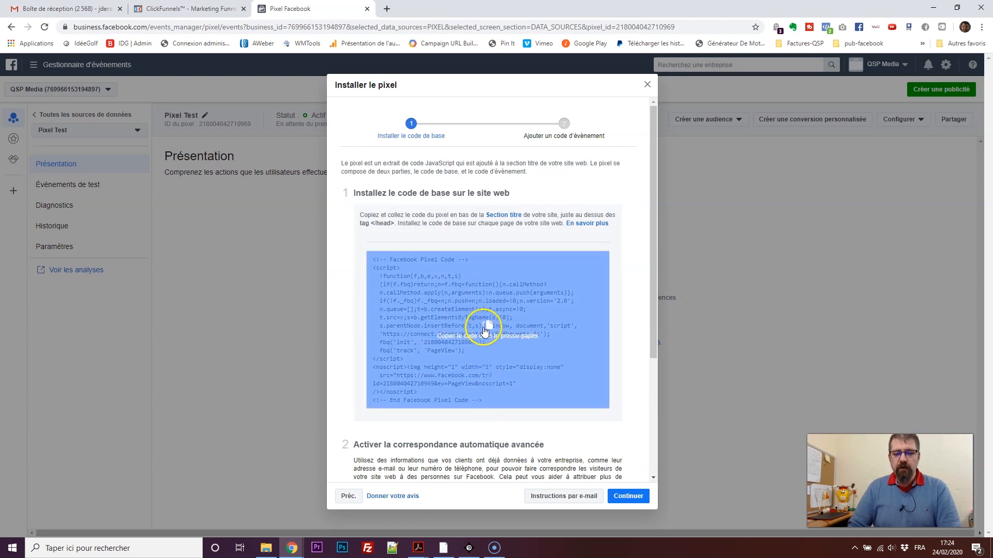
pyautogui.click(484, 330)
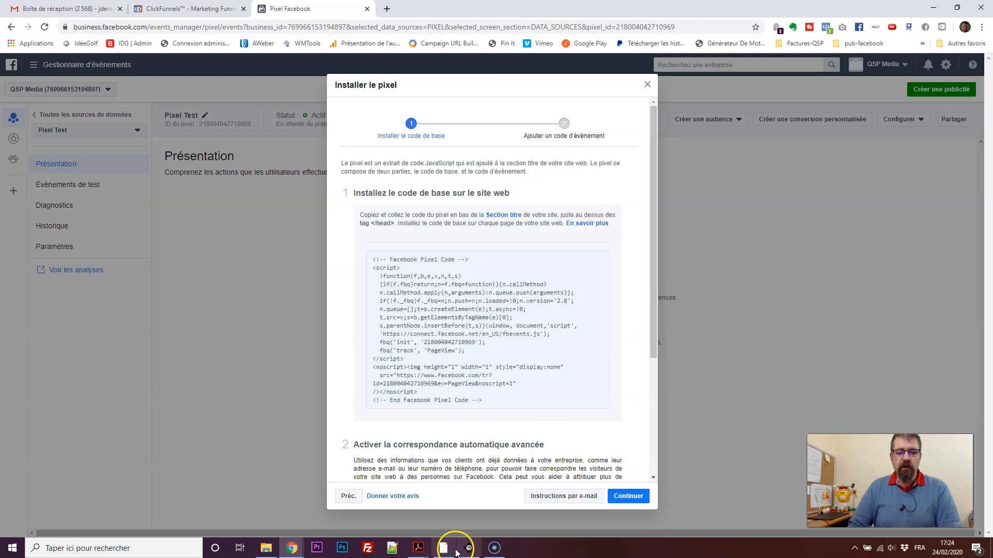
pyautogui.click(392, 549)
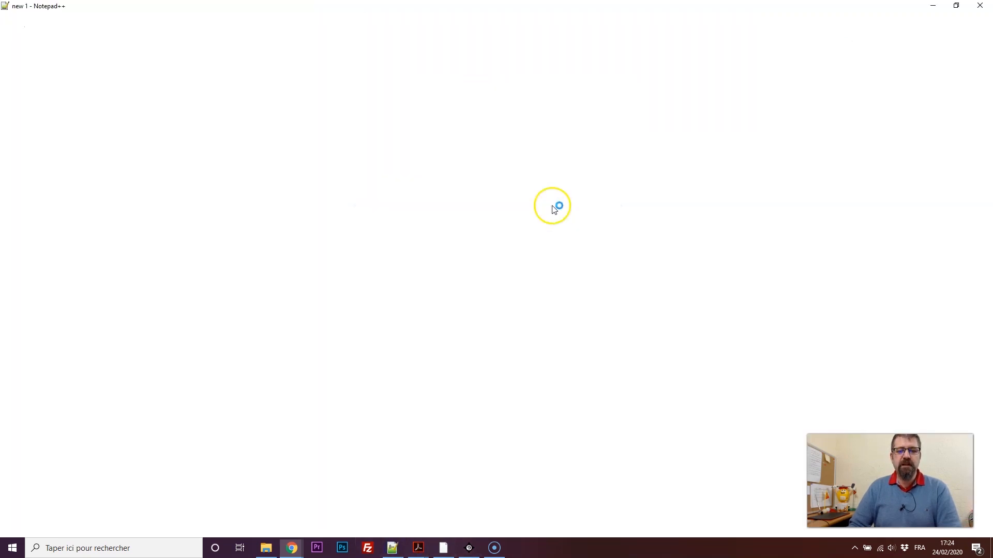
pyautogui.hotkey('ctrl', 'v')
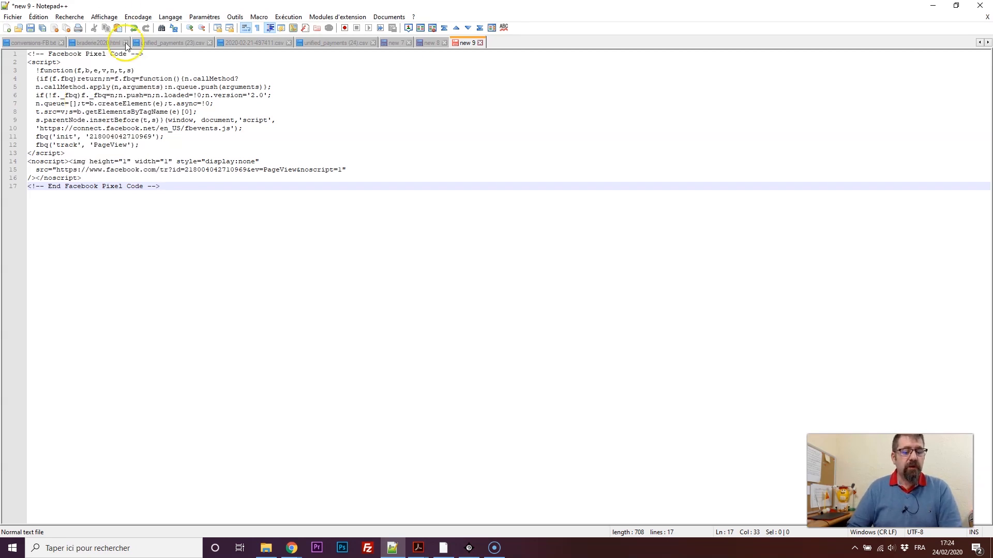
# - Highlight the pixel ID in the fbq init line, and review the remaining installation instructions back in Facebook Events Manager
pyautogui.moveTo(152, 137)
pyautogui.mouseDown()
pyautogui.moveTo(94, 136)
pyautogui.moveTo(150, 137)
pyautogui.mouseUp()
pyautogui.click(144, 129)
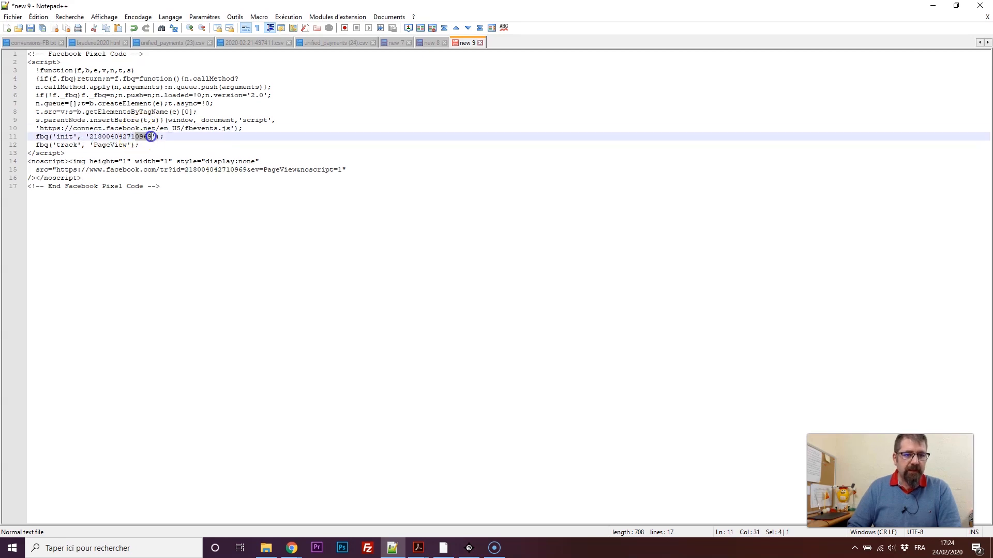
pyautogui.doubleClick(111, 137)
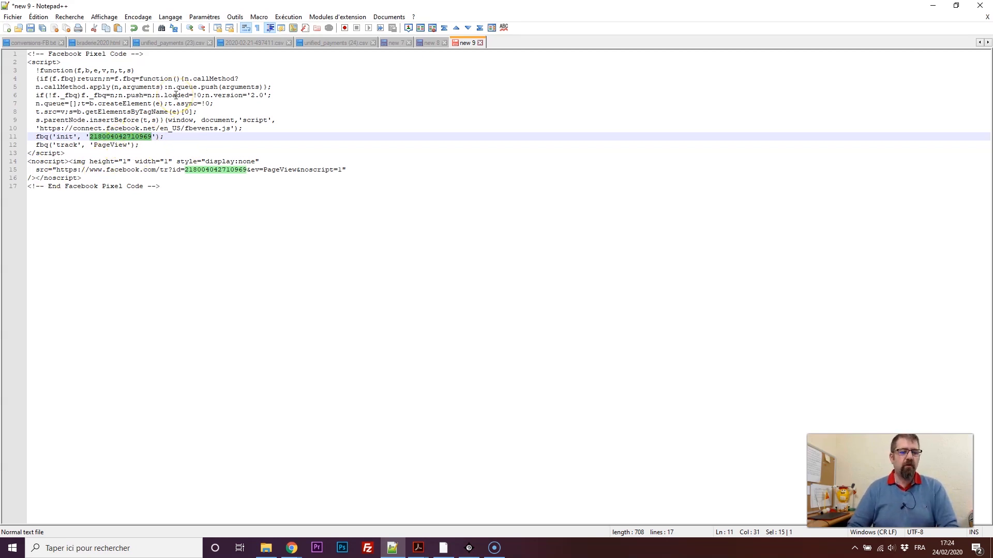
pyautogui.hotkey('alt', 'Tab')
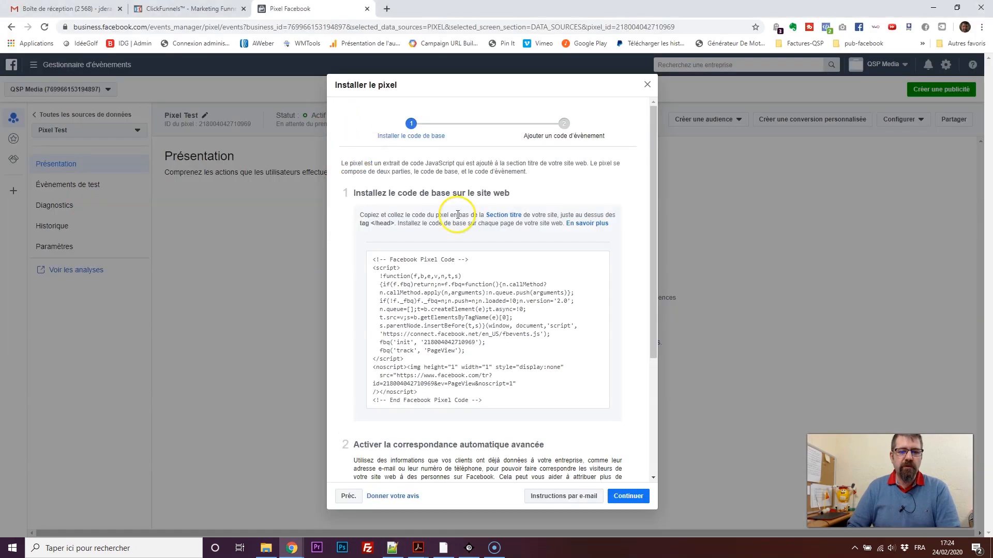
pyautogui.scroll(-3, 629, 474)
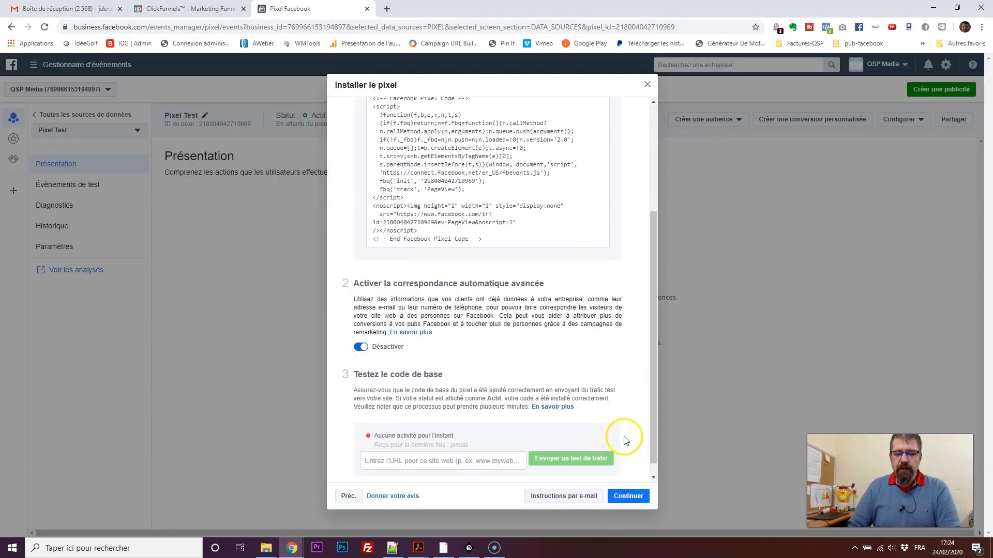
# - Switch to ClickFunnels and open the settings of the "Tunnel 2A Plus" funnel
pyautogui.click(174, 9)
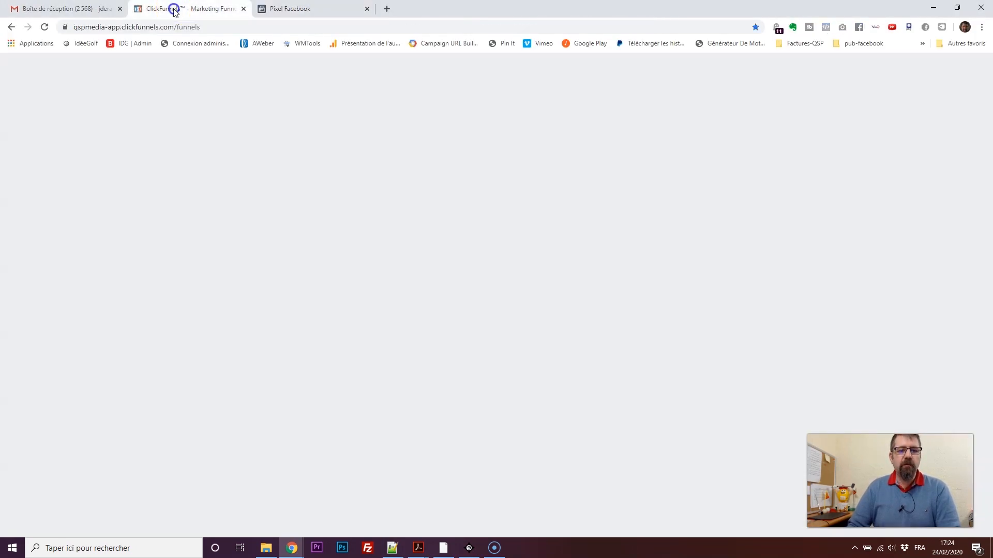
pyautogui.scroll(-20, 259, 328)
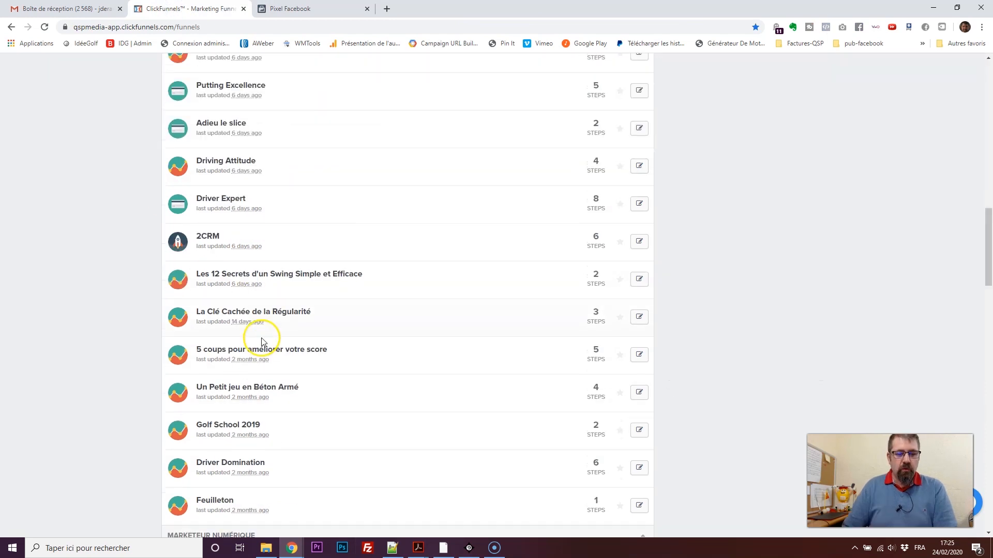
pyautogui.scroll(-4, 305, 331)
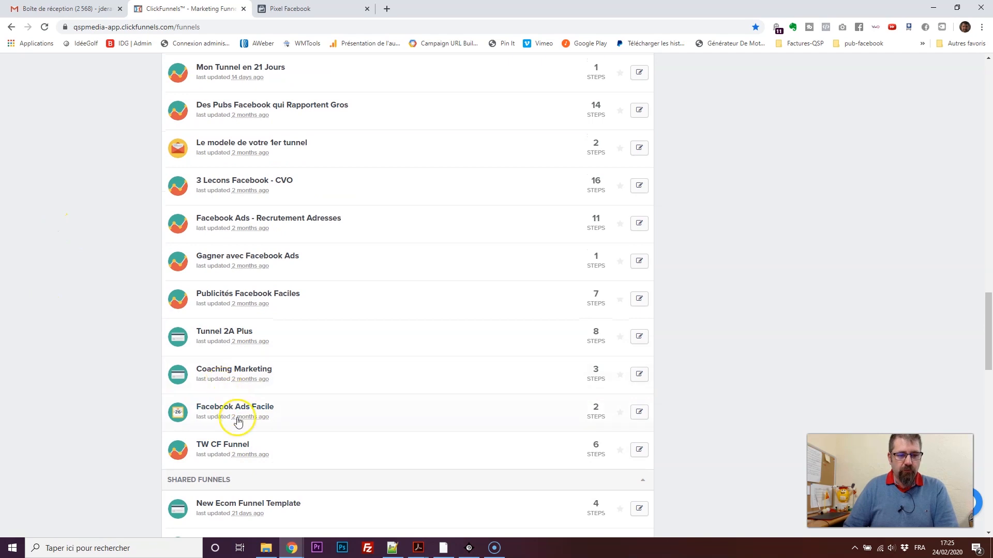
pyautogui.click(222, 332)
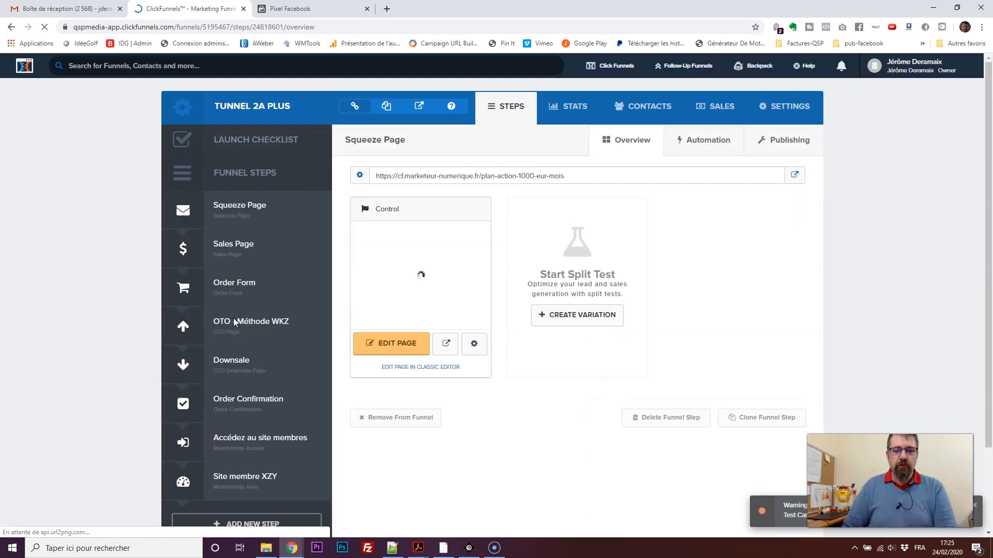
pyautogui.click(767, 108)
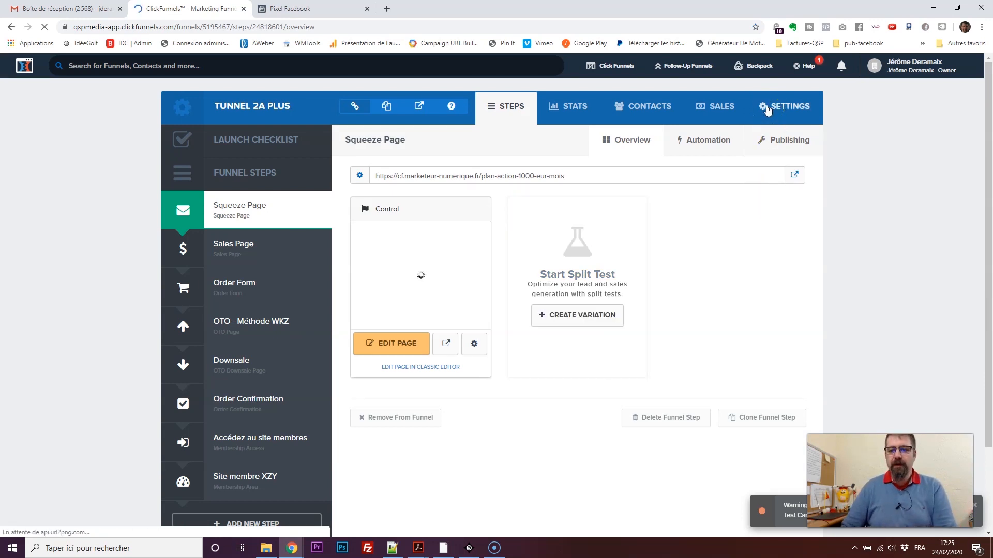
pyautogui.click(771, 106)
pyautogui.click(691, 106)
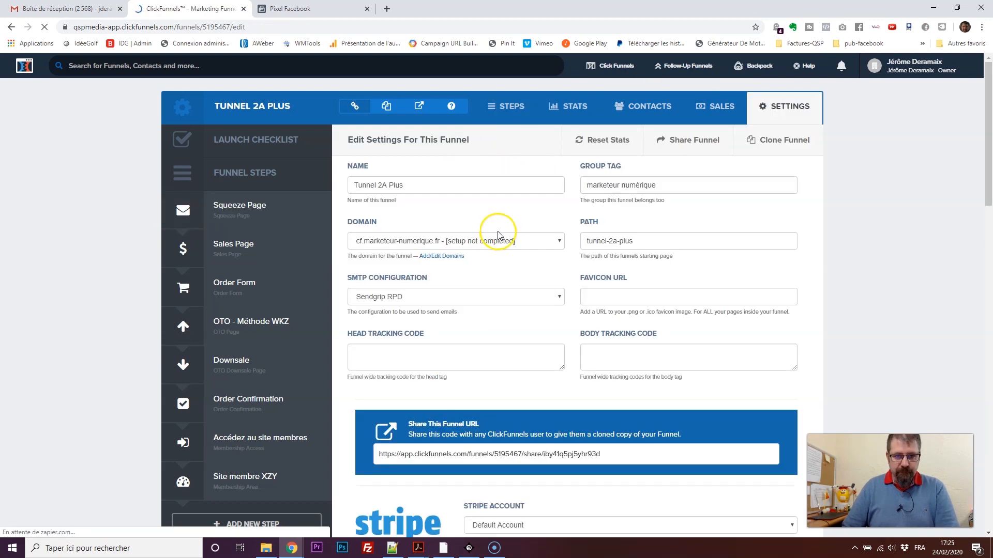
# - Copy the pixel base code from Facebook into the funnel's head tracking code and save the funnel settings
pyautogui.scroll(-3, 561, 348)
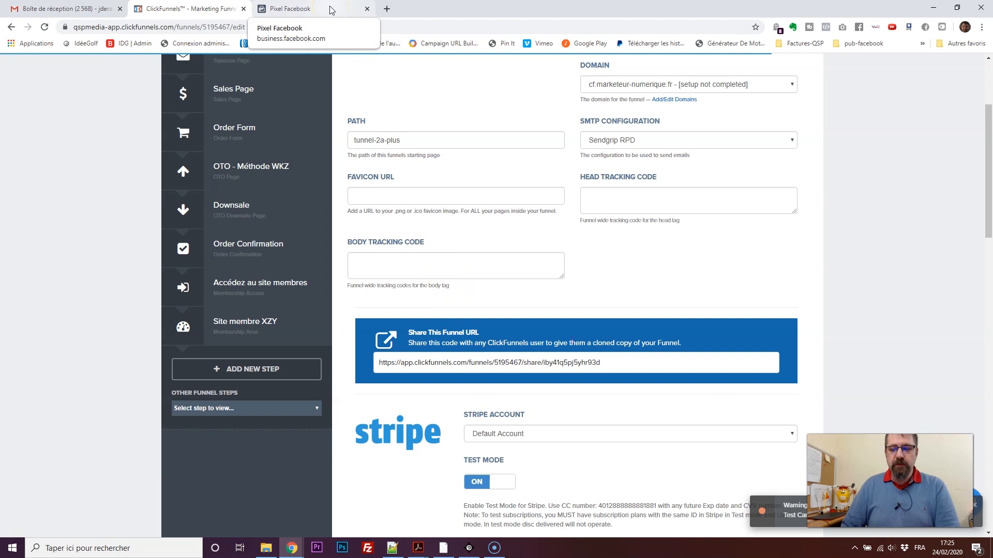
pyautogui.click(290, 9)
pyautogui.click(444, 155)
pyautogui.click(168, 5)
pyautogui.click(709, 197)
pyautogui.hotkey('ctrl', 'v')
pyautogui.scroll(-5, 858, 231)
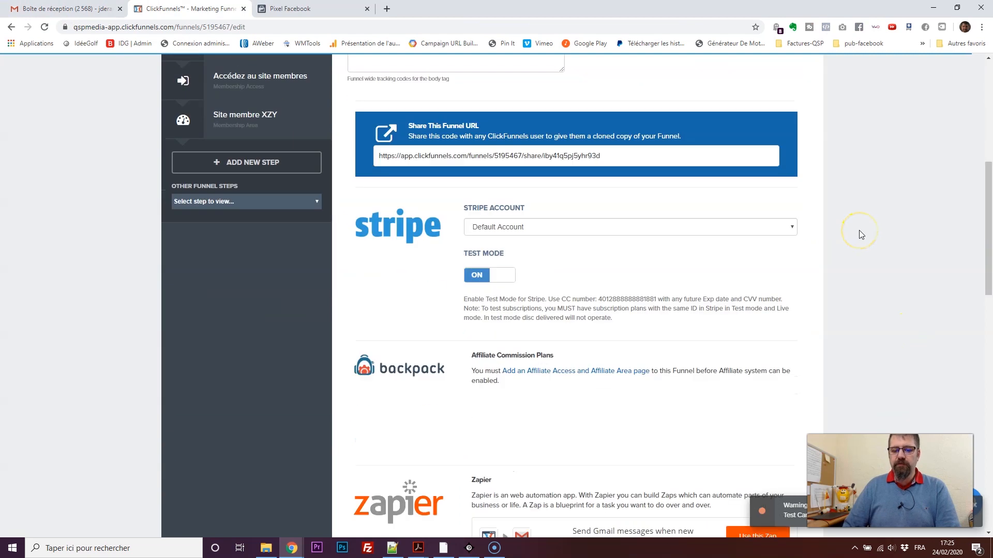
pyautogui.scroll(-10, 855, 223)
pyautogui.scroll(-3, 852, 276)
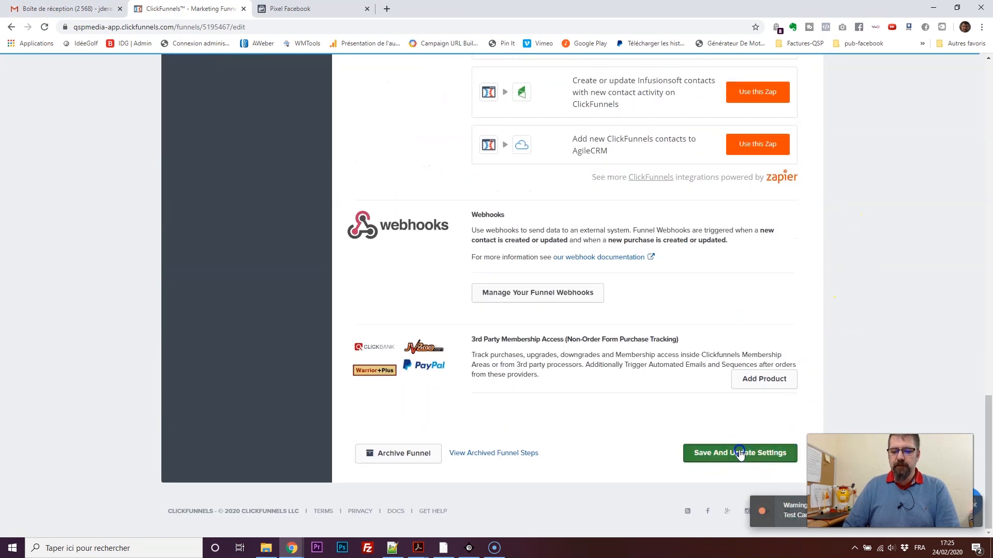
pyautogui.click(739, 452)
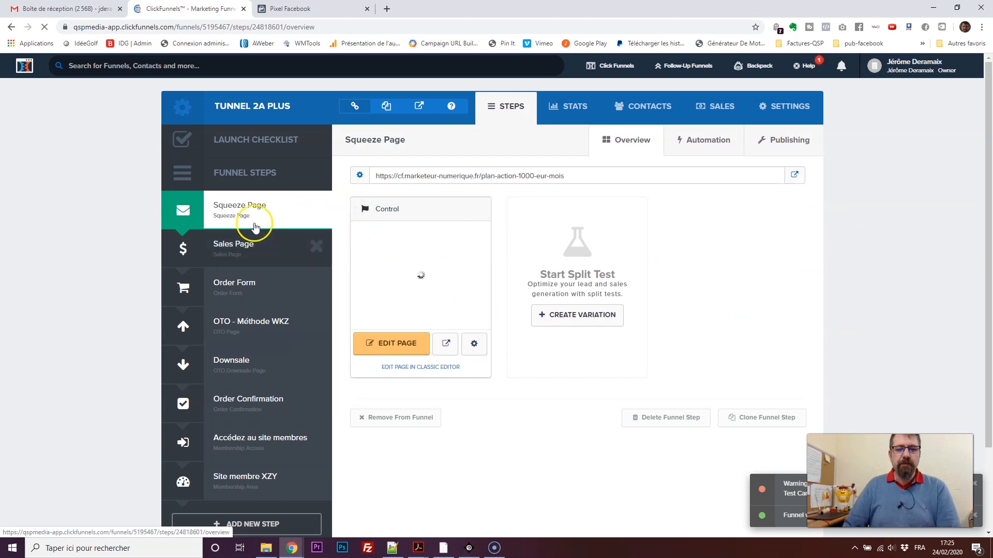
# - Open the live Squeeze Page and check its pixel with Facebook Pixel Helper
pyautogui.click(794, 177)
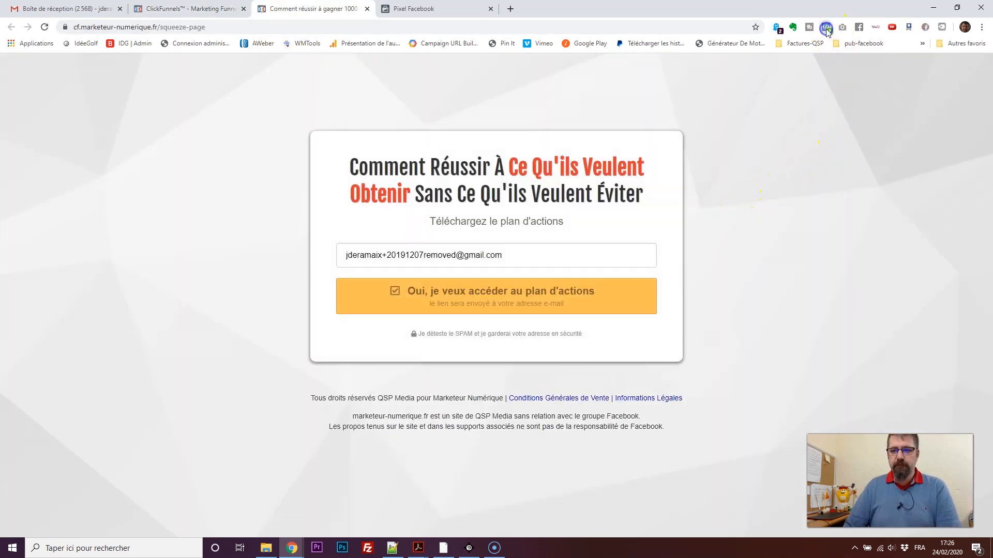
pyautogui.click(825, 28)
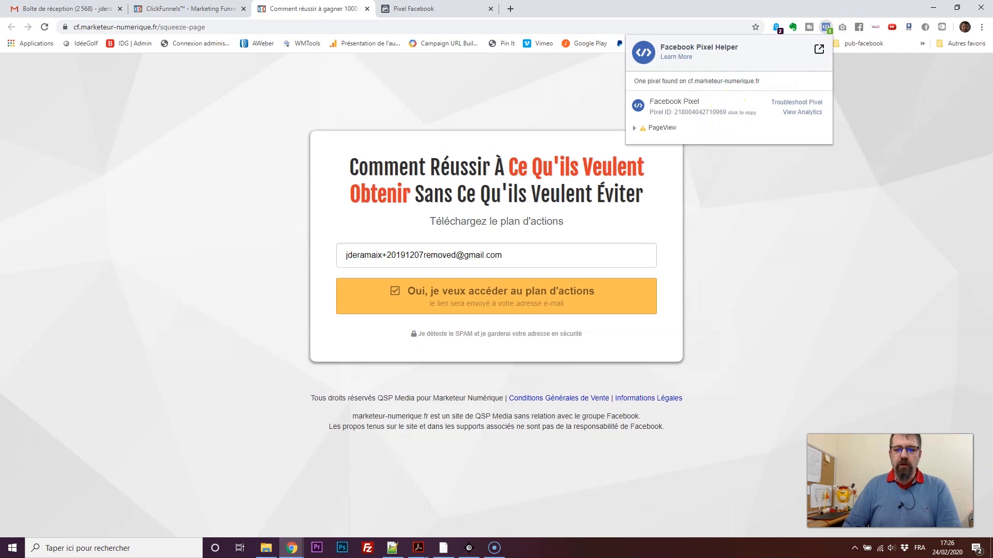
pyautogui.press('Escape')
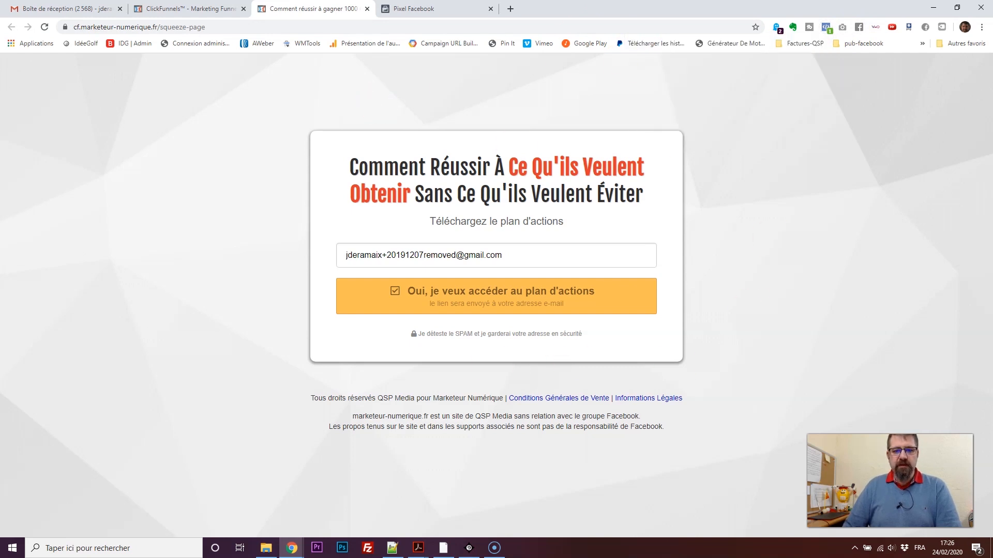
# - Open the funnel's Sales Page in the page editor and examine the Facebook pixel block in its header tracking code
pyautogui.click(202, 9)
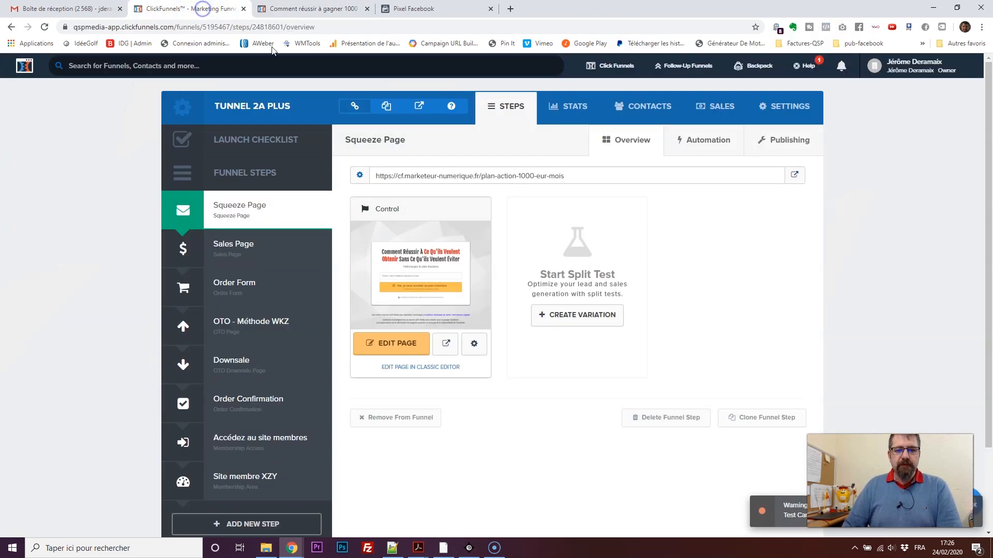
pyautogui.click(258, 251)
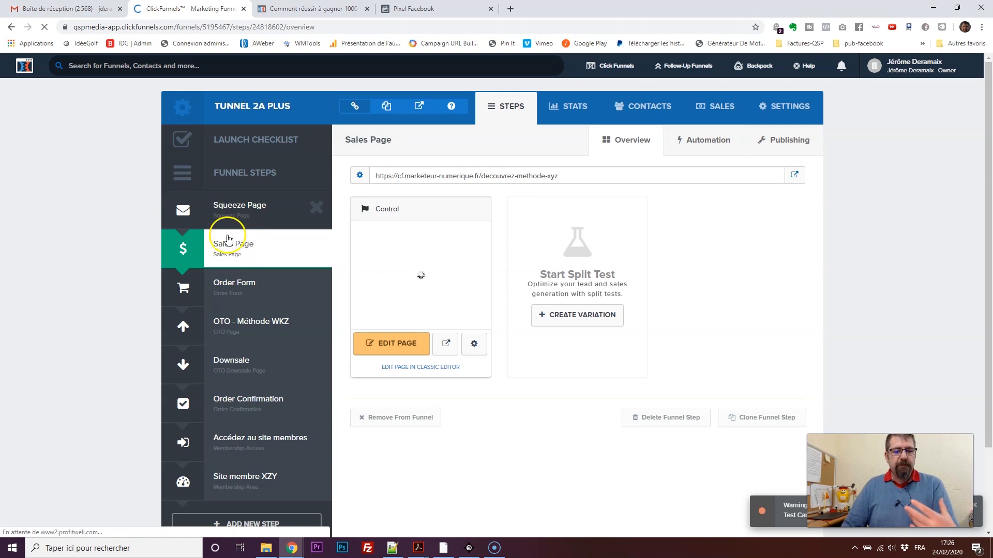
pyautogui.click(373, 339)
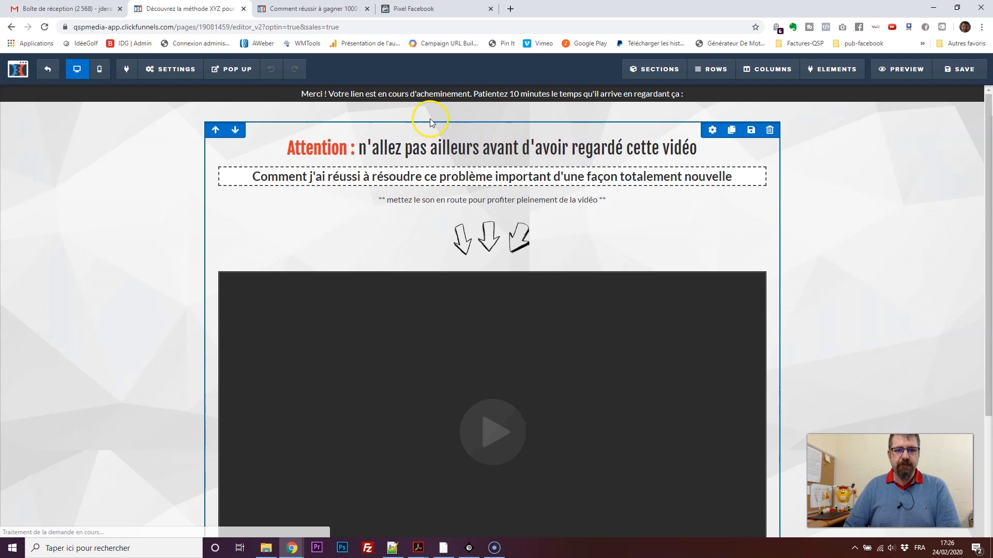
pyautogui.moveTo(155, 69)
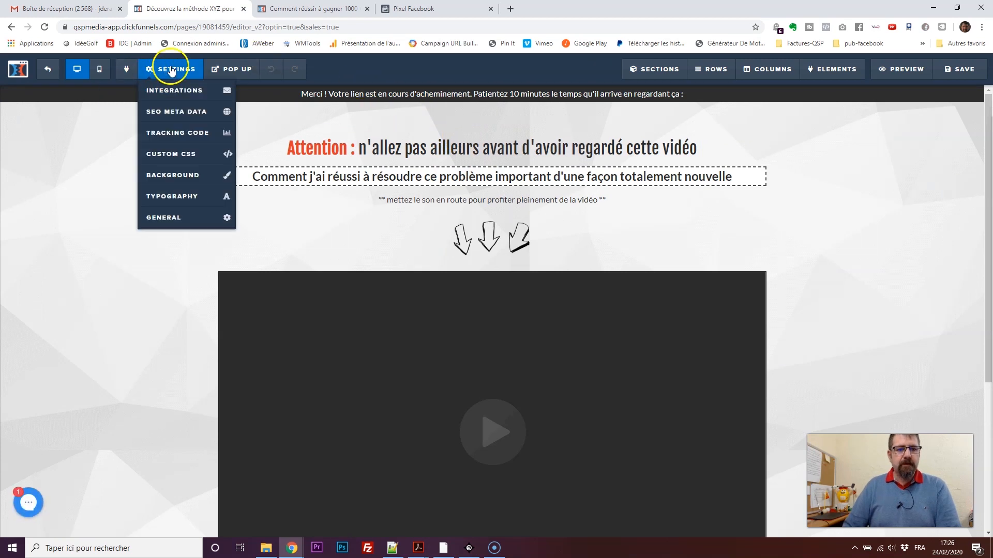
pyautogui.click(171, 131)
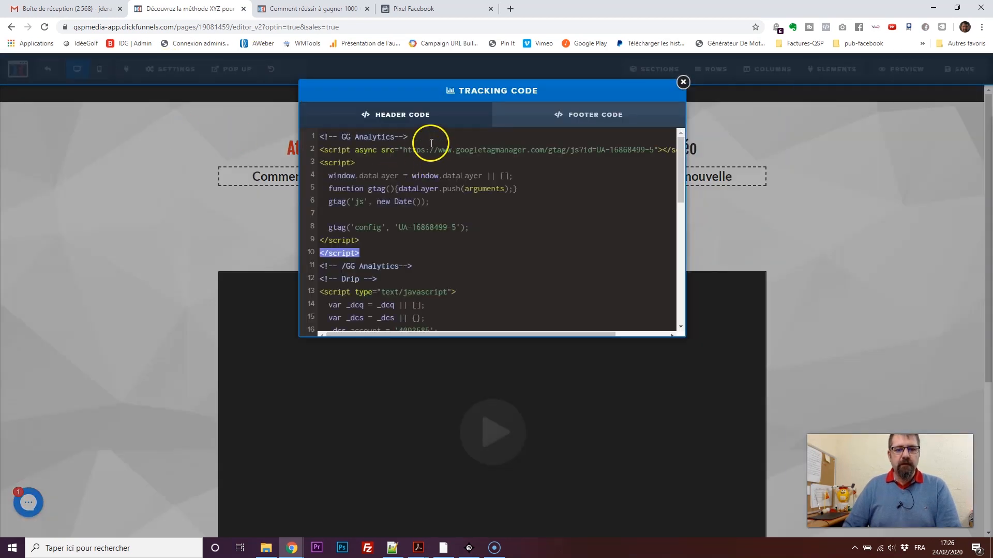
pyautogui.scroll(-7, 446, 146)
pyautogui.scroll(3, 403, 207)
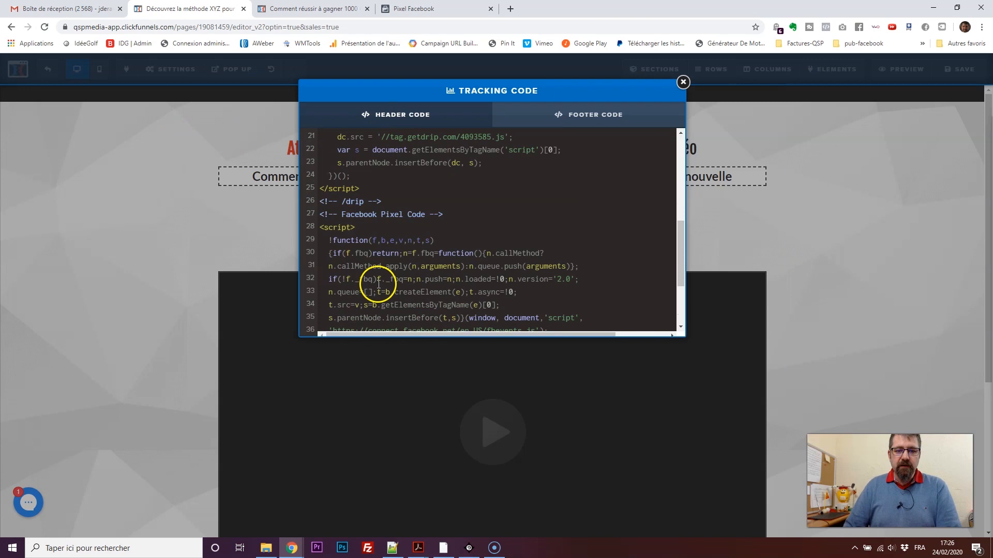
pyautogui.scroll(-2, 326, 207)
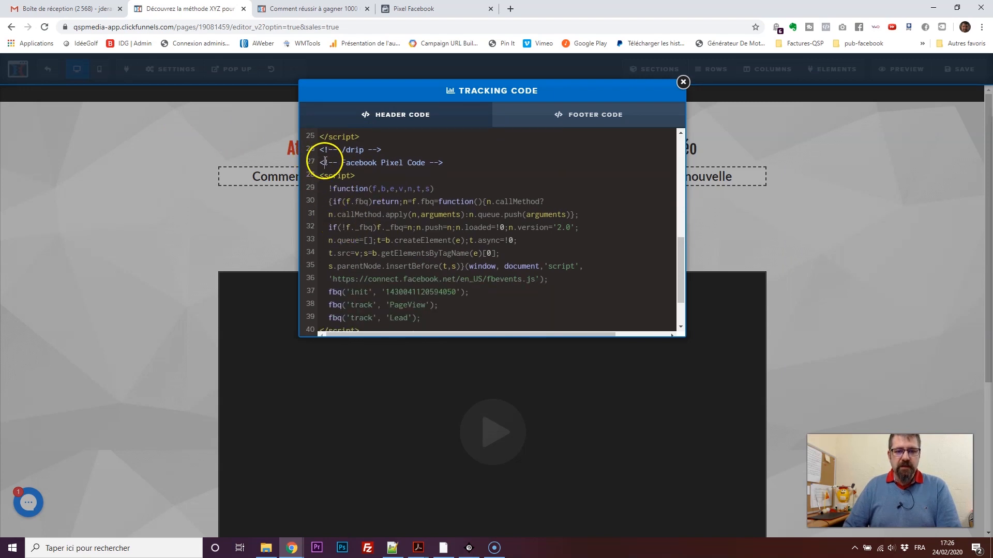
pyautogui.scroll(-2, 355, 205)
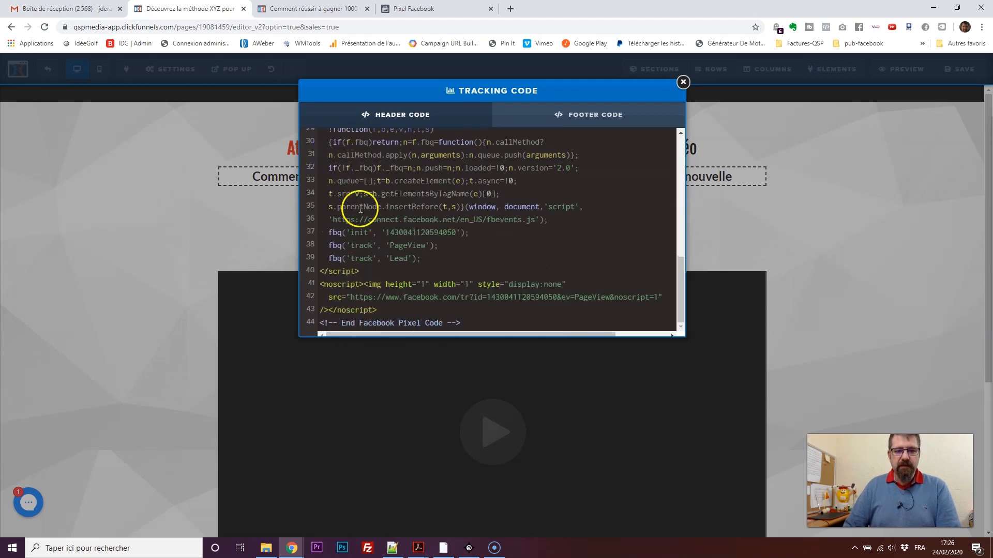
# - Select the whole header tracking code, close it, and leave the Sales Page editor for the funnel steps
pyautogui.hotkey('ctrl', 'a')
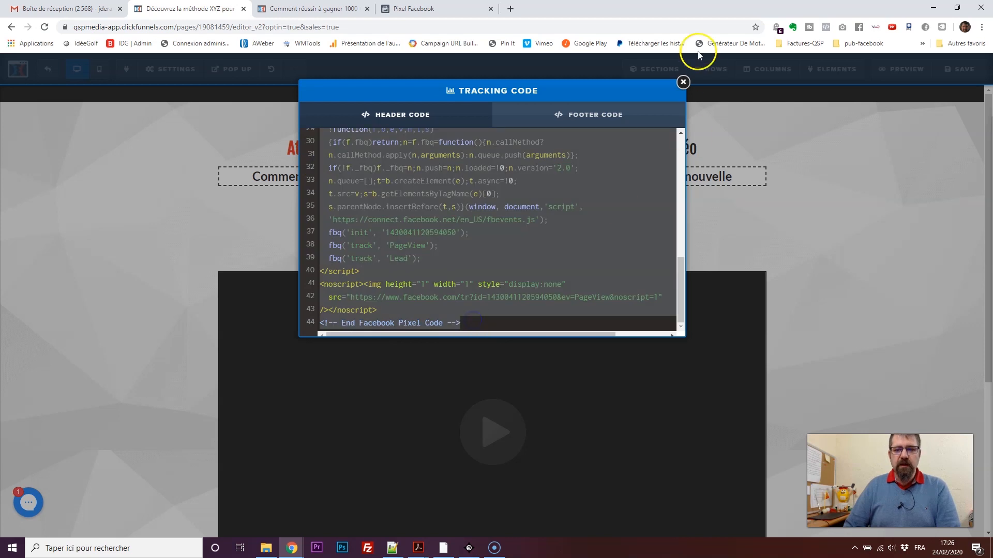
pyautogui.click(683, 82)
pyautogui.click(51, 70)
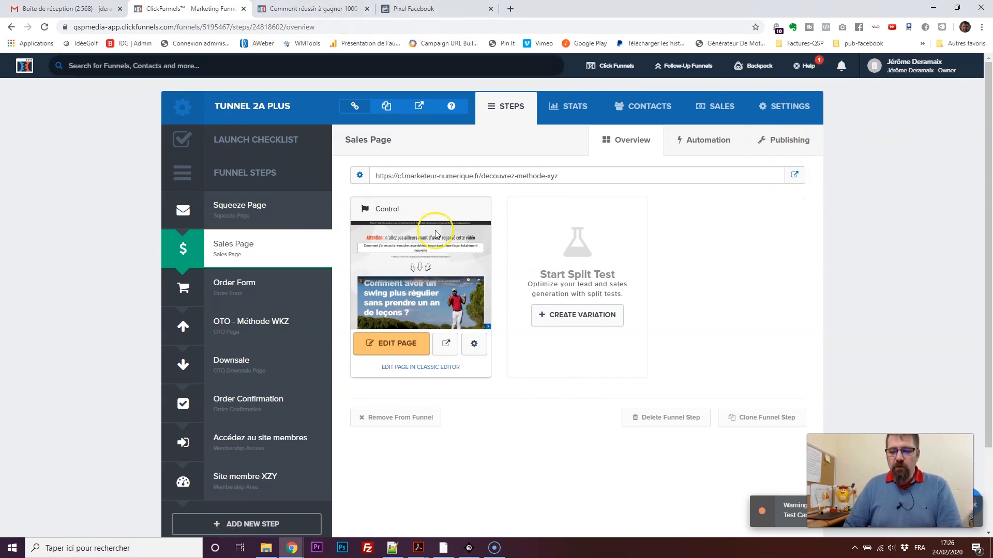
# - Go to Systeme.io in a new tab and open the capture page of the "Le Système Ultime de Pubs Efficaces et Rentables avec Facebook" funnel for editing
pyautogui.hotkey('ctrl', 't')
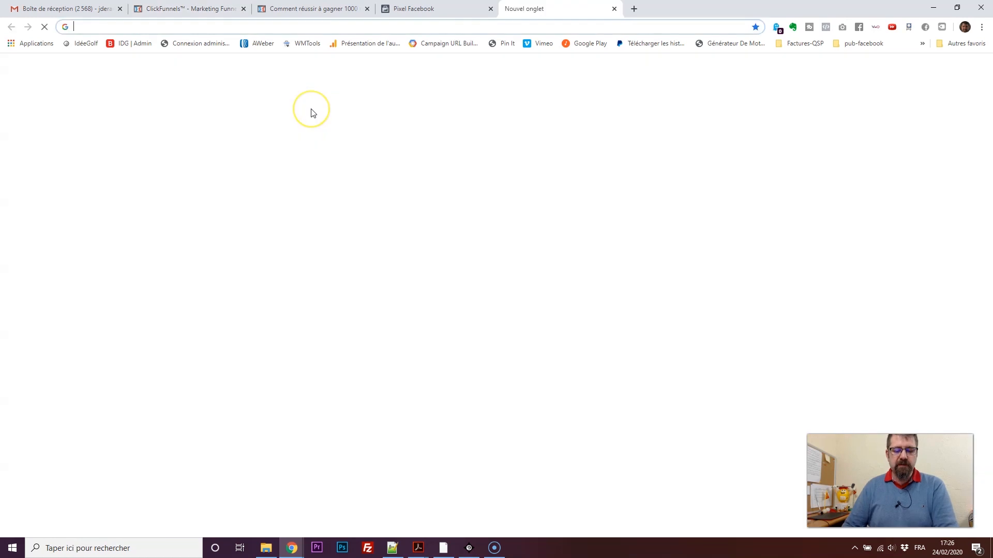
pyautogui.write('syst')
pyautogui.press('Return')
pyautogui.click(620, 77)
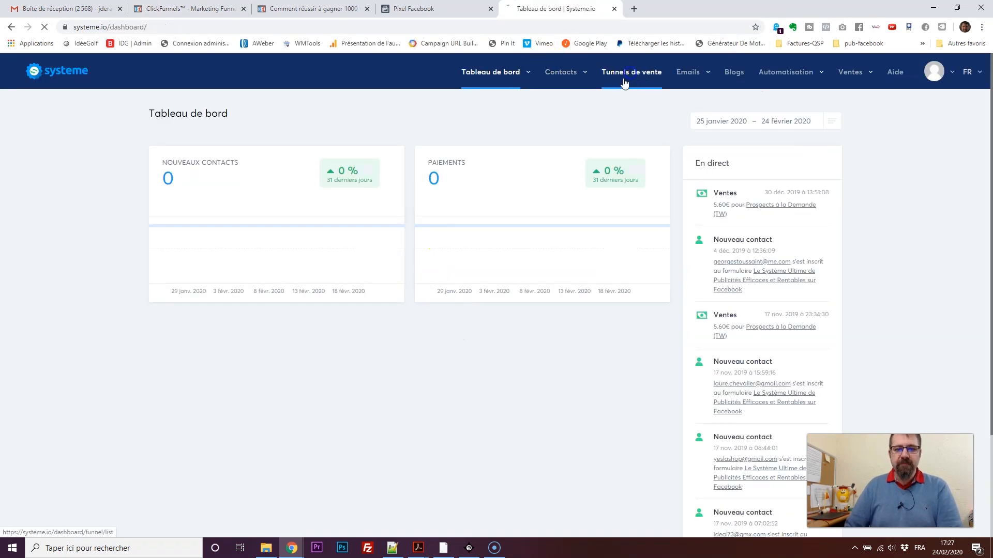
pyautogui.click(84, 239)
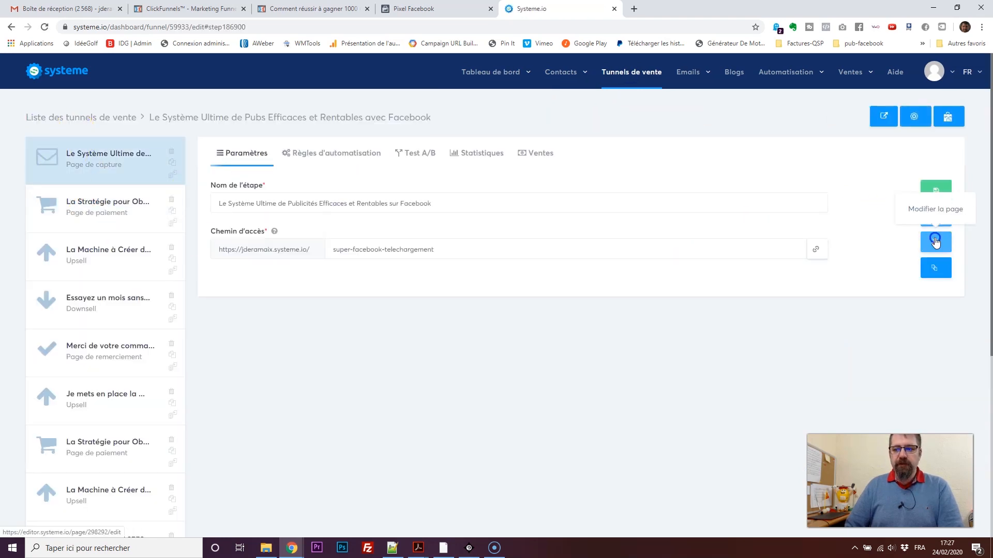
pyautogui.click(936, 242)
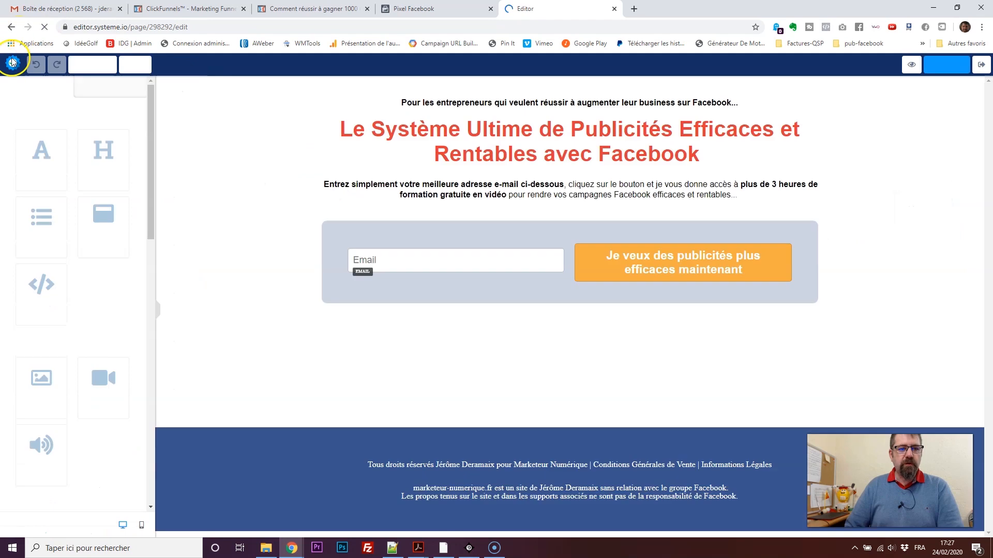
# - Open the page settings, enlarge the header tracking code field, and examine the Google Analytics and Facebook pixel code in it
pyautogui.click(85, 65)
pyautogui.scroll(-4, 115, 150)
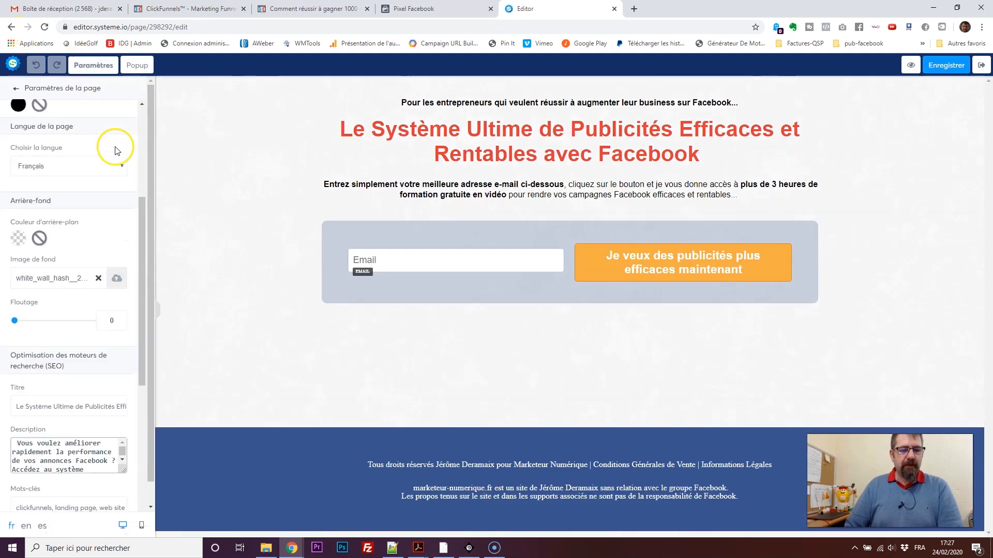
pyautogui.scroll(-6, 115, 150)
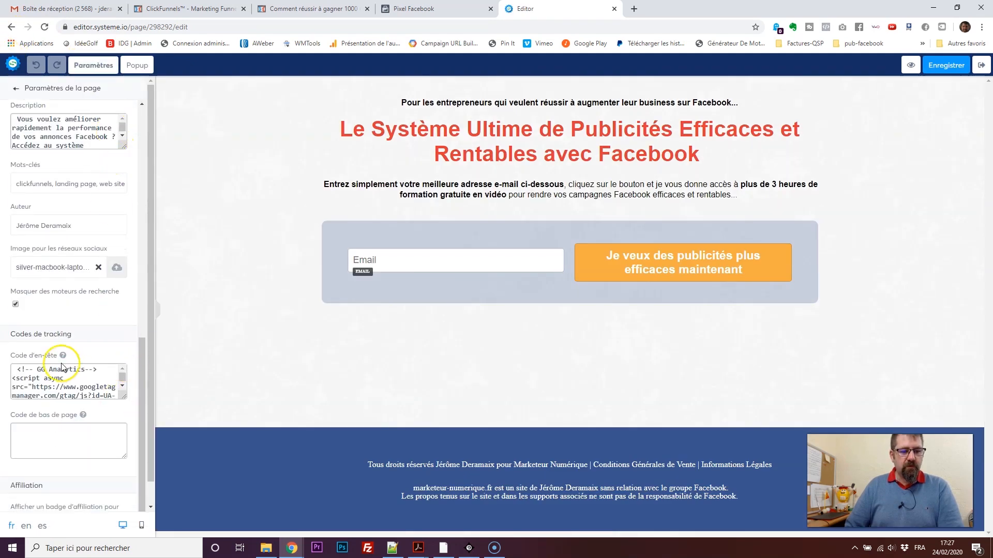
pyautogui.moveTo(123, 397); pyautogui.dragTo(123, 494)
pyautogui.scroll(-6, 62, 404)
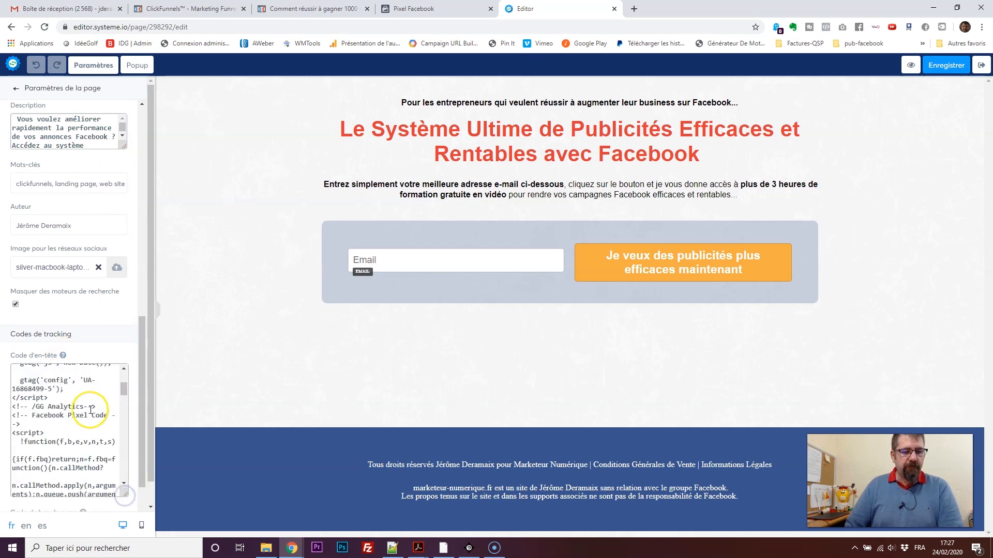
pyautogui.scroll(4, 61, 399)
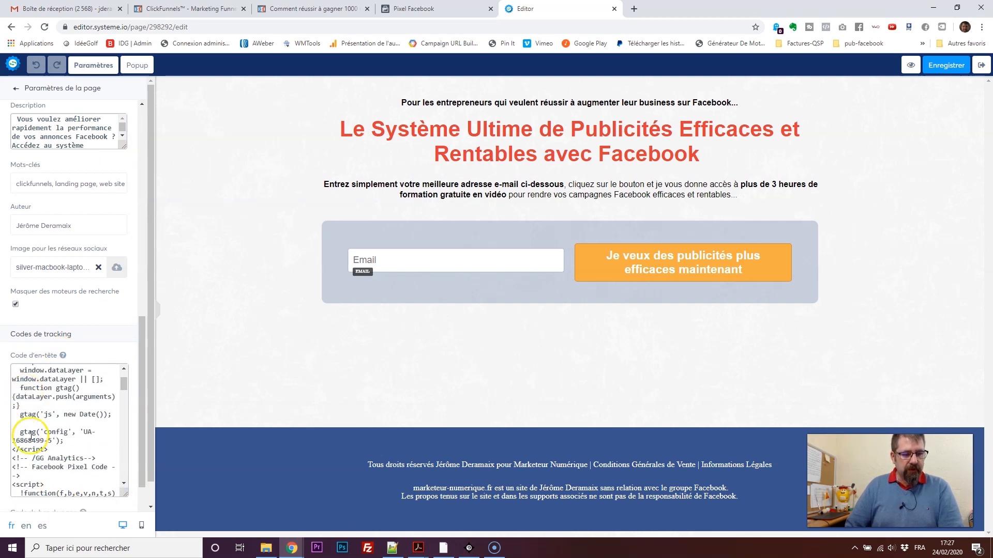
# - Try replacing the header tracking code with the copied code, undo the replacement, and exit the page editor
pyautogui.scroll(-6, 62, 445)
pyautogui.scroll(-3, 72, 432)
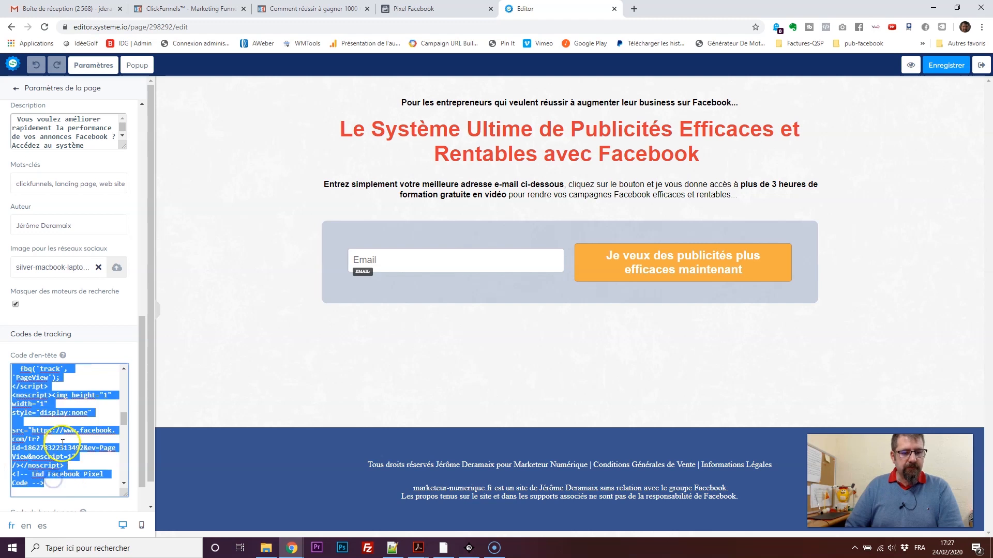
pyautogui.hotkey('ctrl', 'v')
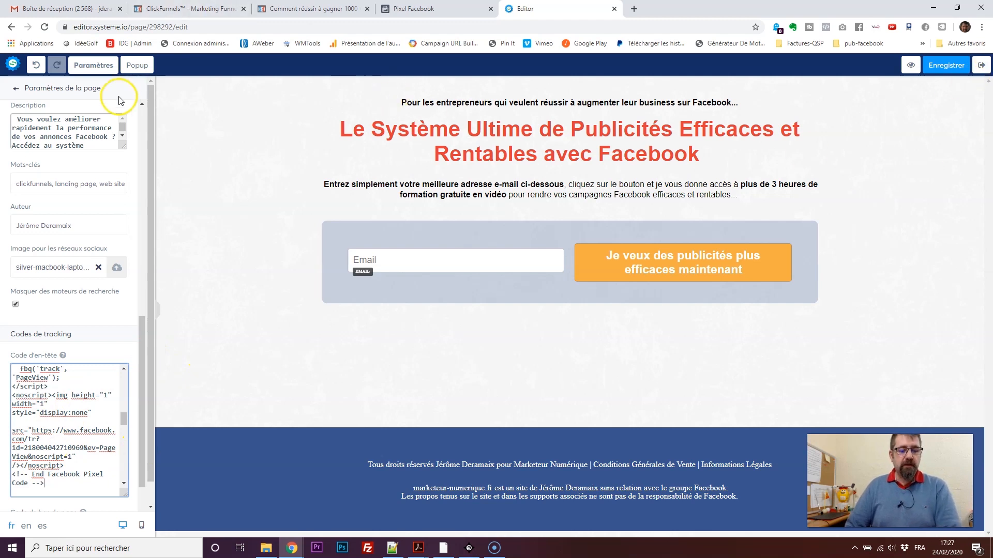
pyautogui.hotkey('ctrl', 'z')
pyautogui.click(980, 65)
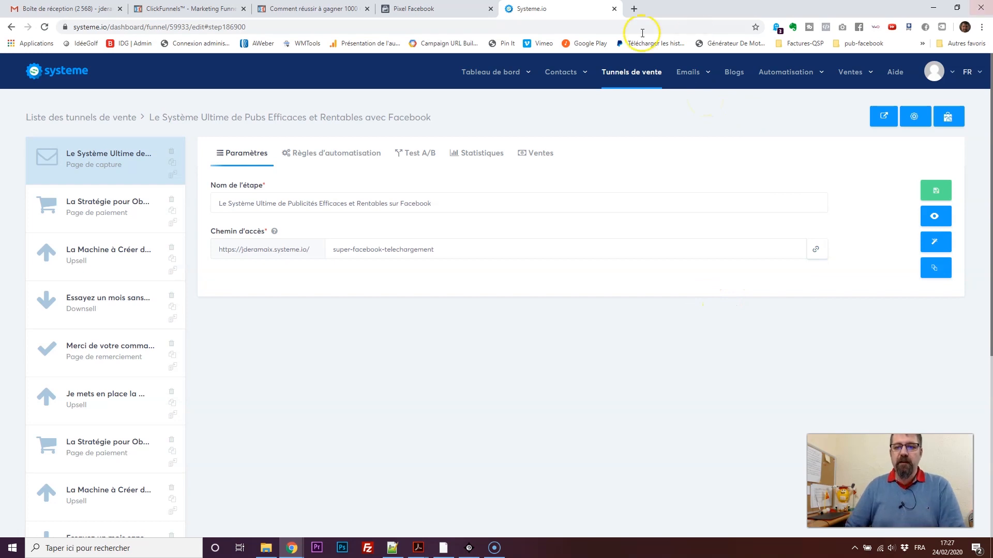
# - Search Google for "facebook pixel helper" in a new tab and open the extension's Chrome Web Store page
pyautogui.click(635, 9)
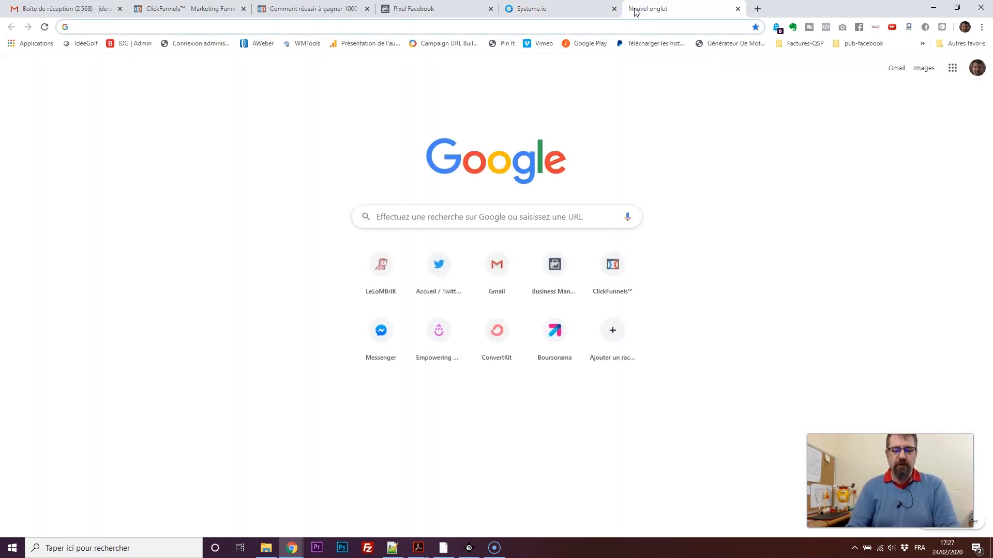
pyautogui.write('fa')
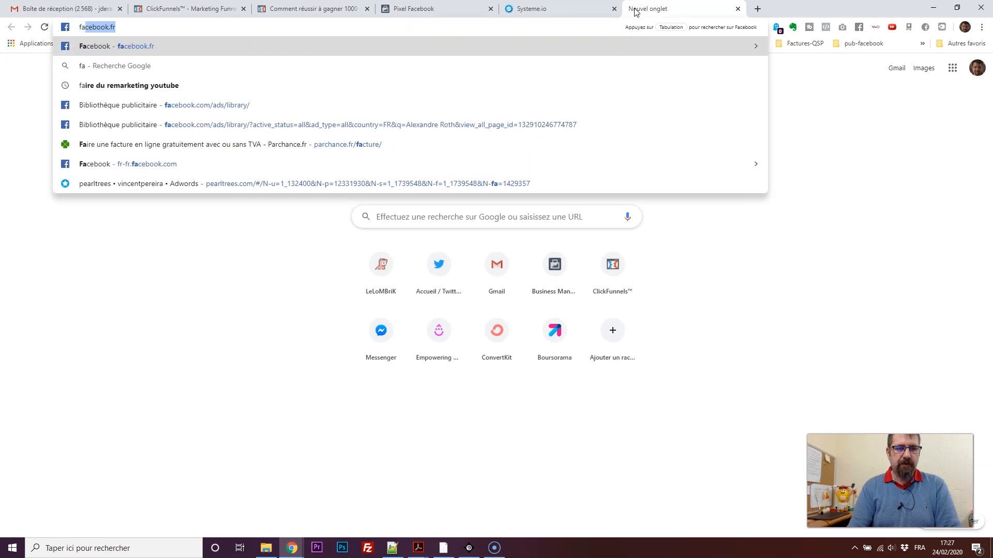
pyautogui.write('cebook pixel')
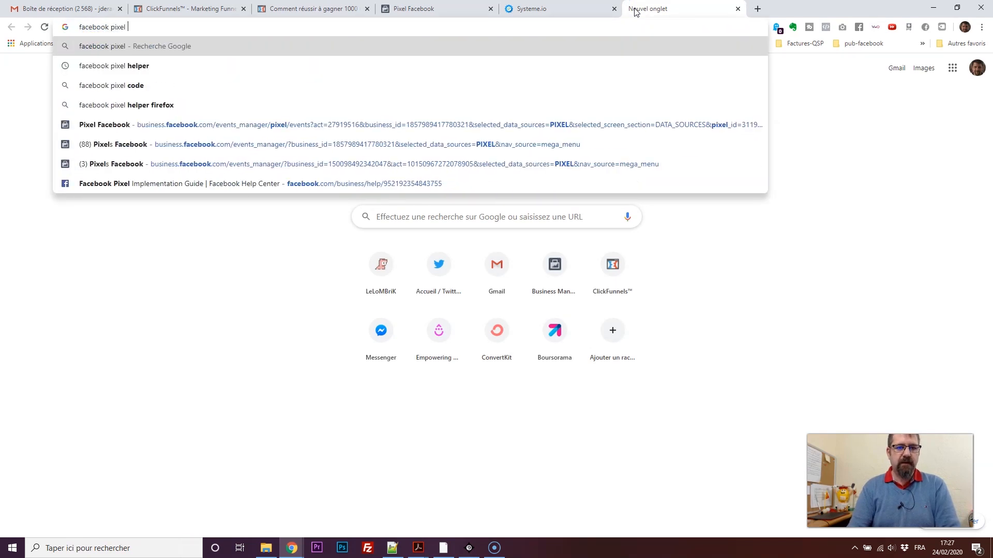
pyautogui.press('Down')
pyautogui.press('Return')
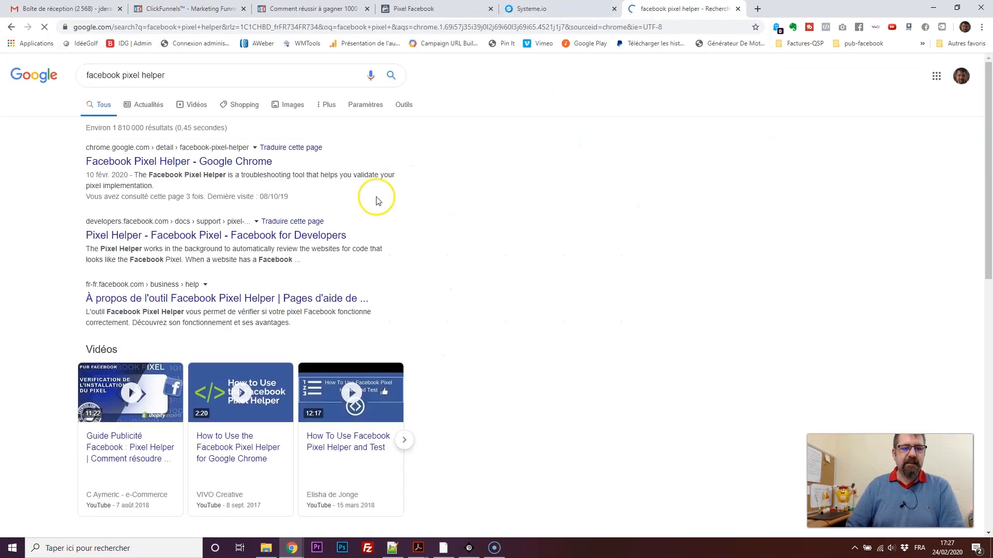
pyautogui.click(162, 161)
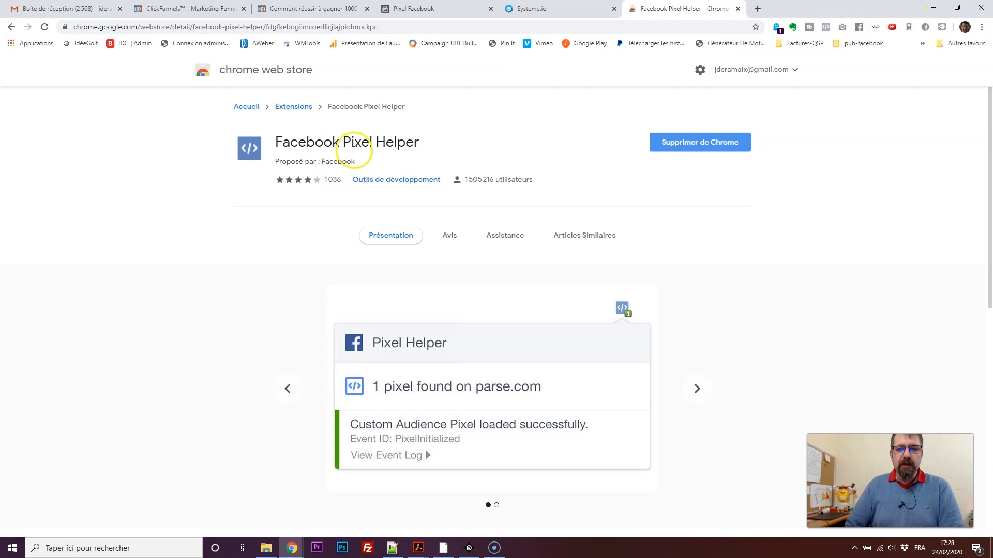
# - Return to the live Squeeze Page and check its pixel and PageView event with Facebook Pixel Helper
pyautogui.click(281, 9)
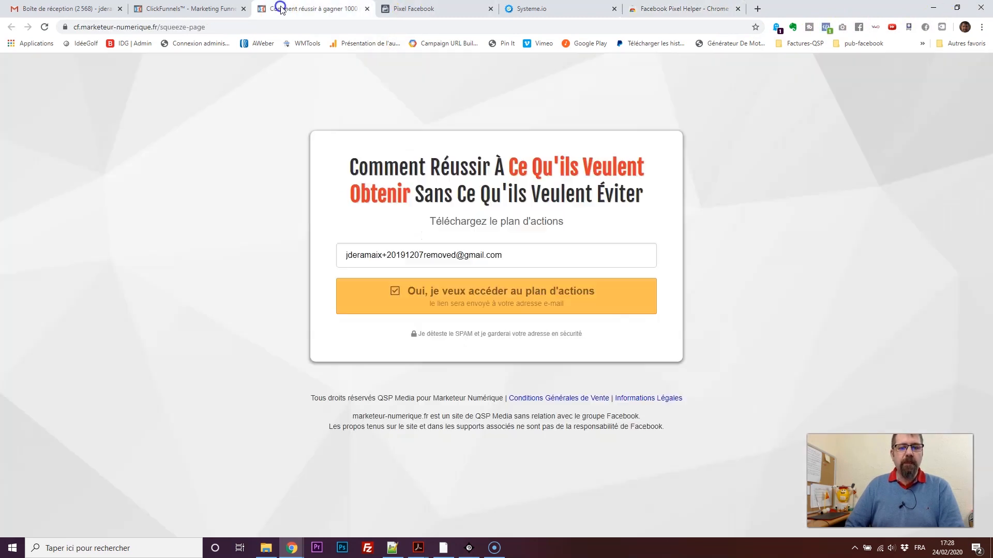
pyautogui.click(826, 29)
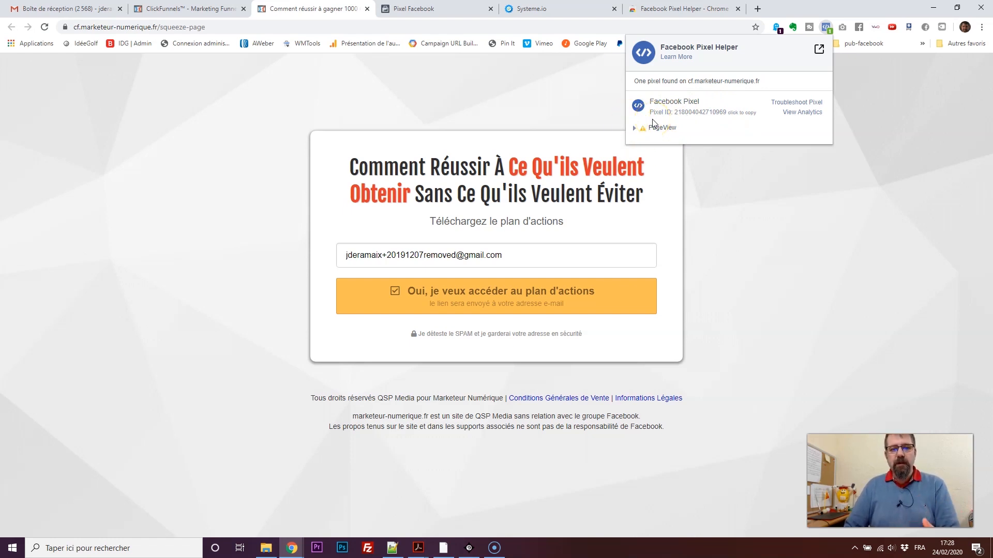
pyautogui.click(825, 29)
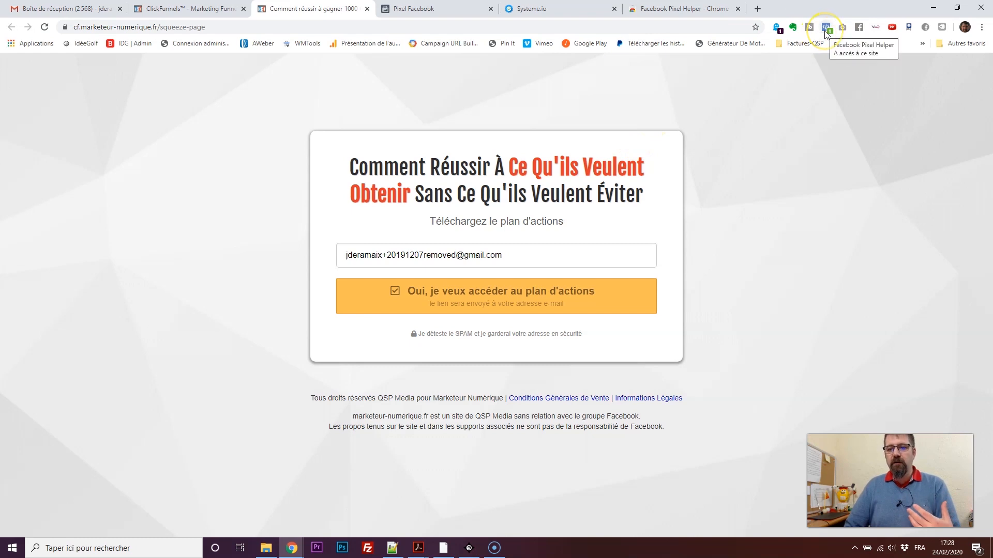
# - Open the Facebook Pixel Helper extension's details, check its private browsing permission, and close the page
pyautogui.rightClick(825, 30)
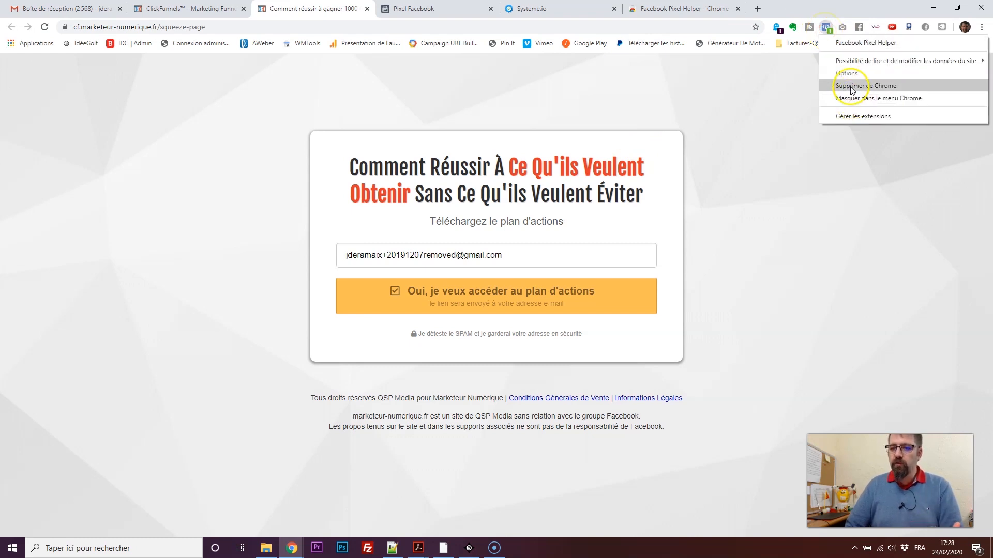
pyautogui.click(855, 117)
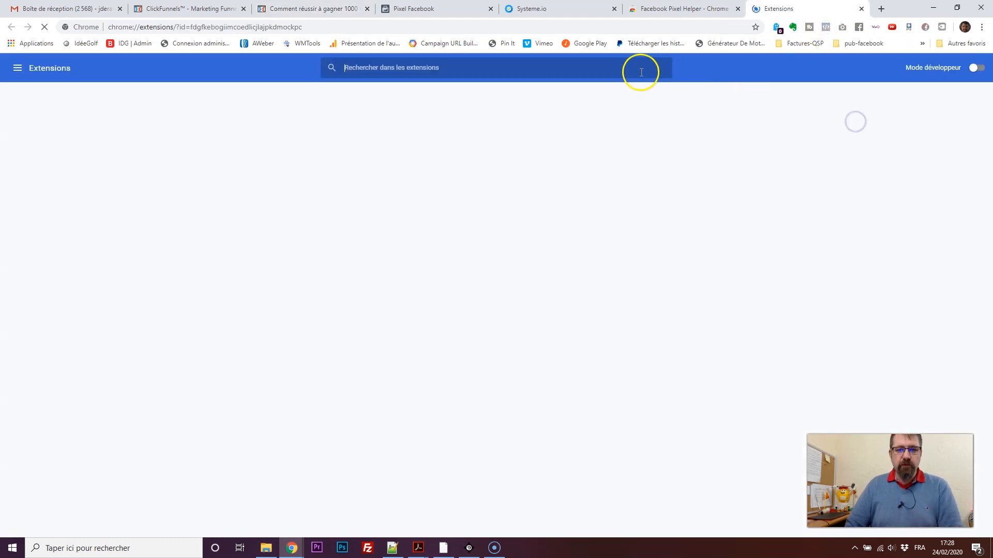
pyautogui.scroll(-1, 414, 128)
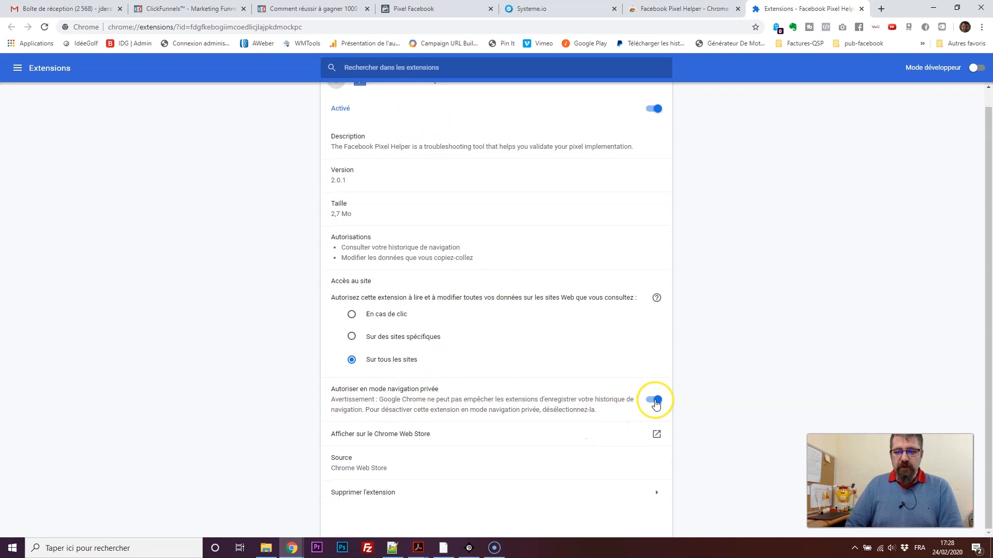
pyautogui.middleClick(782, 10)
# - From ClickFunnels, open the live Squeeze Page in a private window, check its events with Facebook Pixel Helper, and close the window
pyautogui.click(215, 14)
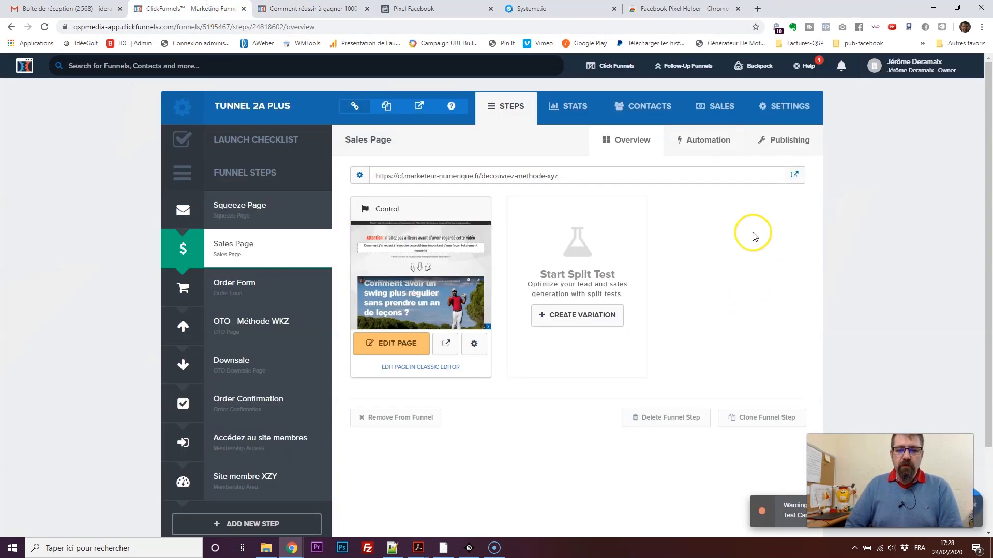
pyautogui.click(251, 220)
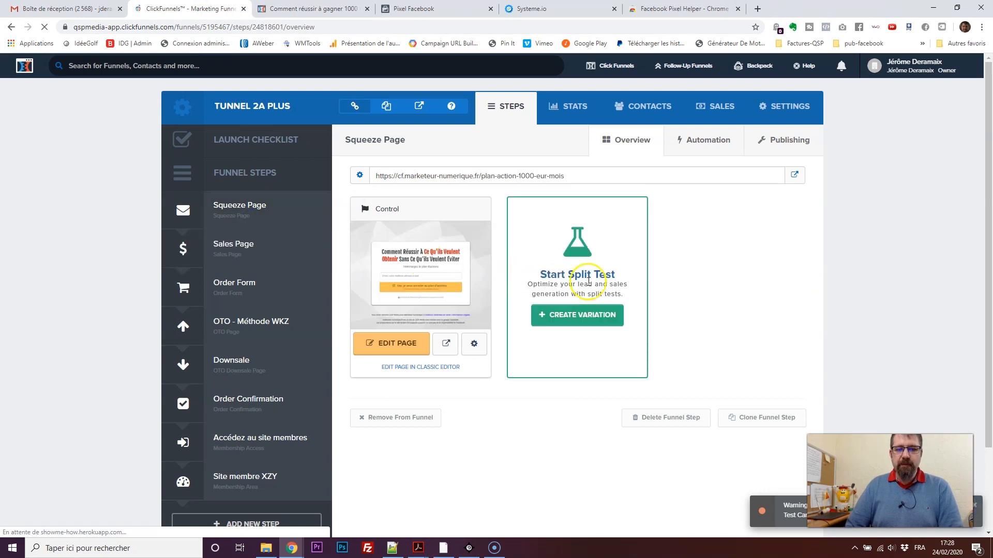
pyautogui.rightClick(797, 180)
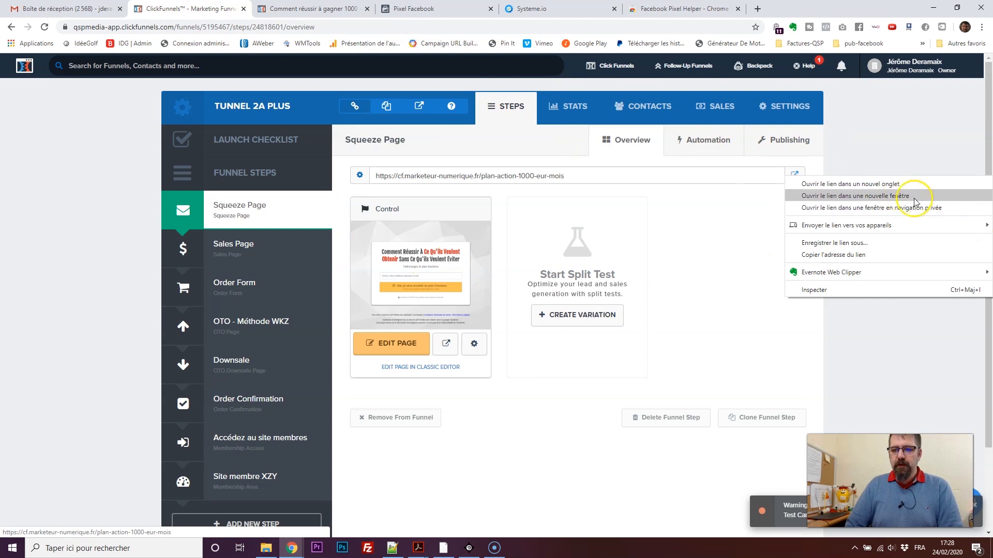
pyautogui.click(902, 209)
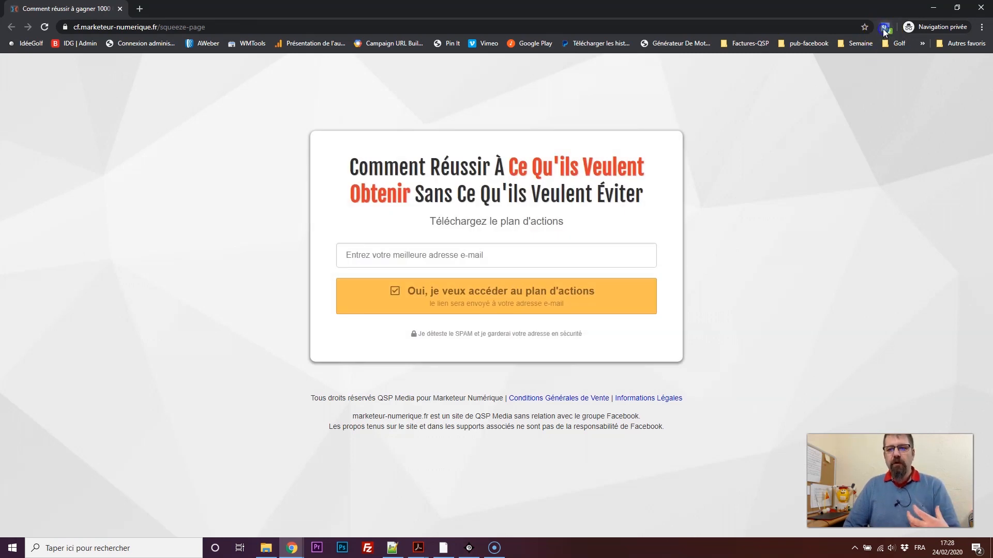
pyautogui.click(883, 29)
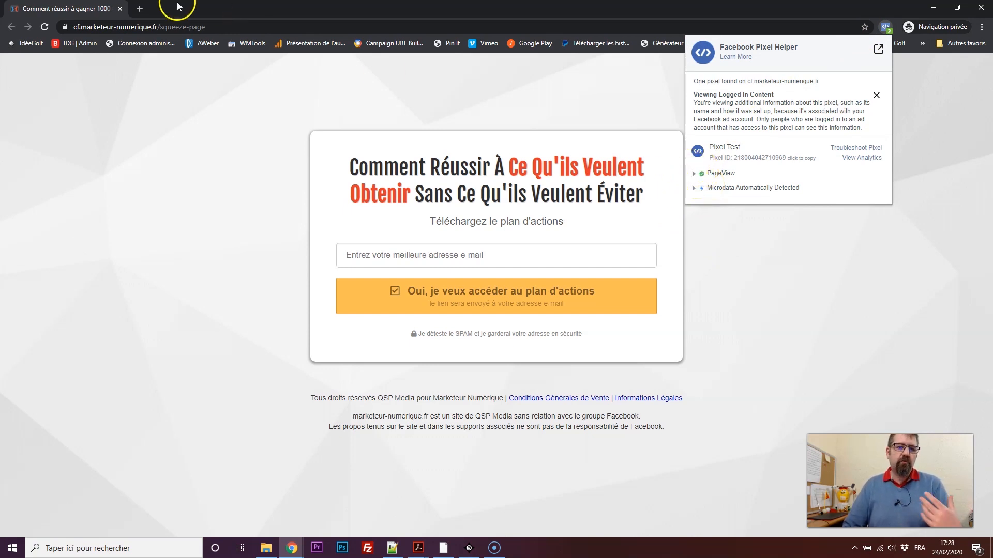
pyautogui.click(617, 6)
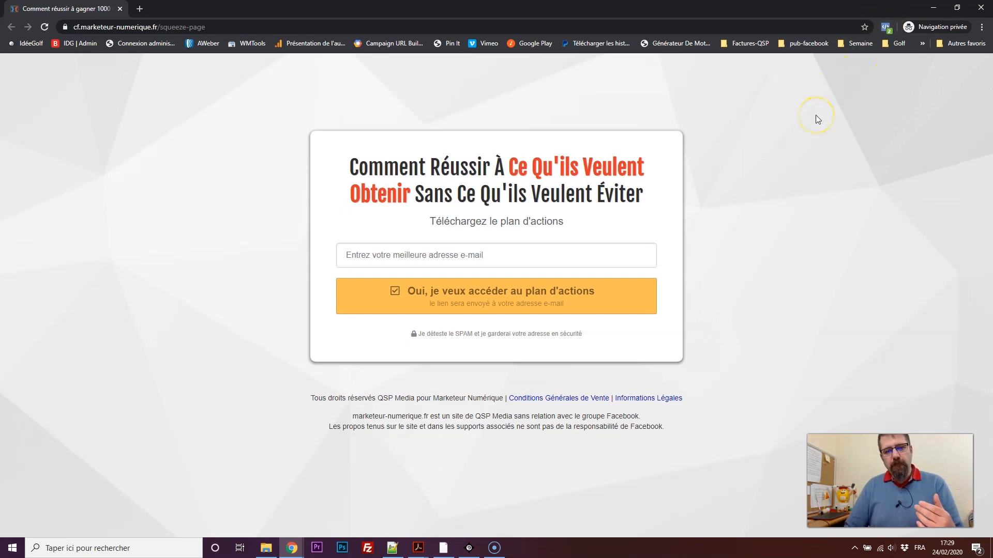
pyautogui.middleClick(46, 10)
pyautogui.click(533, 9)
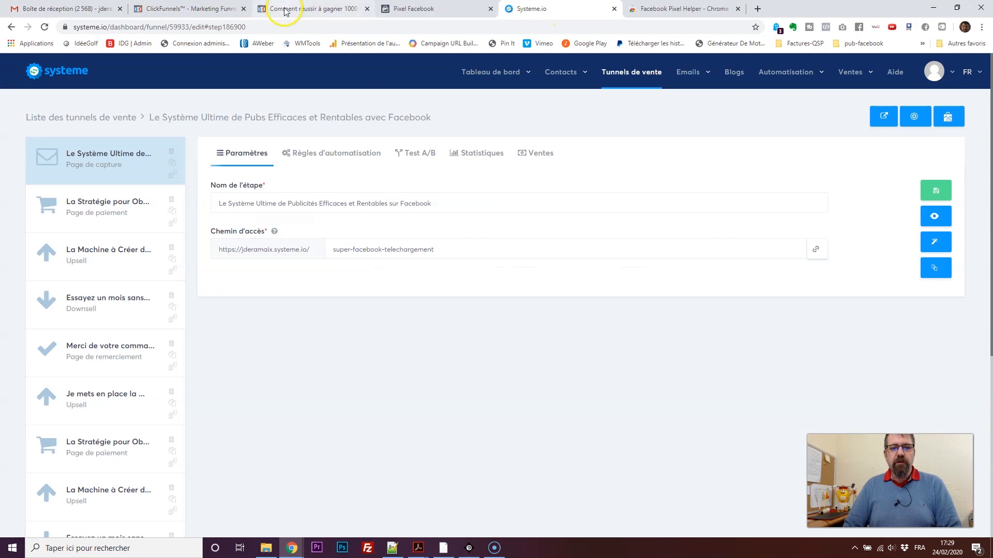
pyautogui.click(191, 9)
pyautogui.click(540, 9)
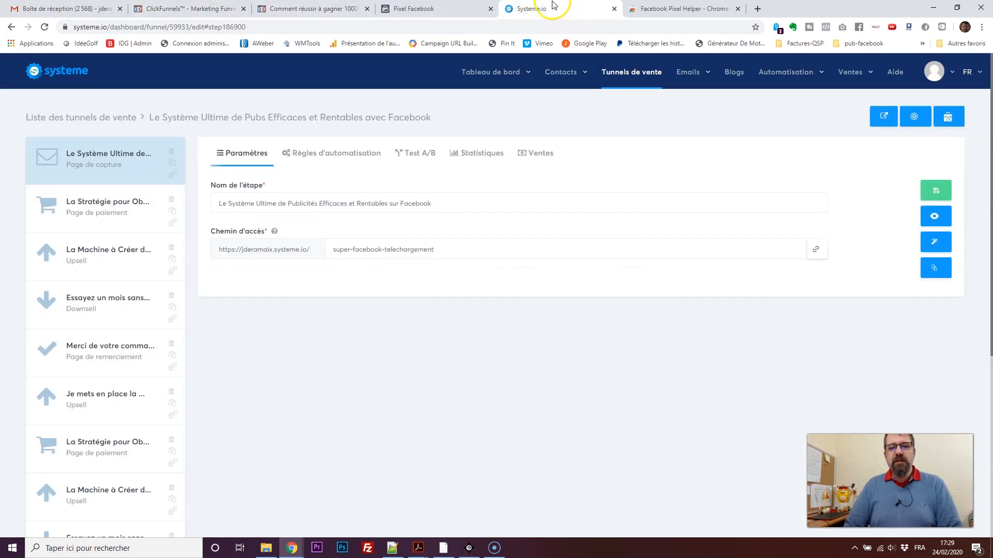
pyautogui.click(190, 11)
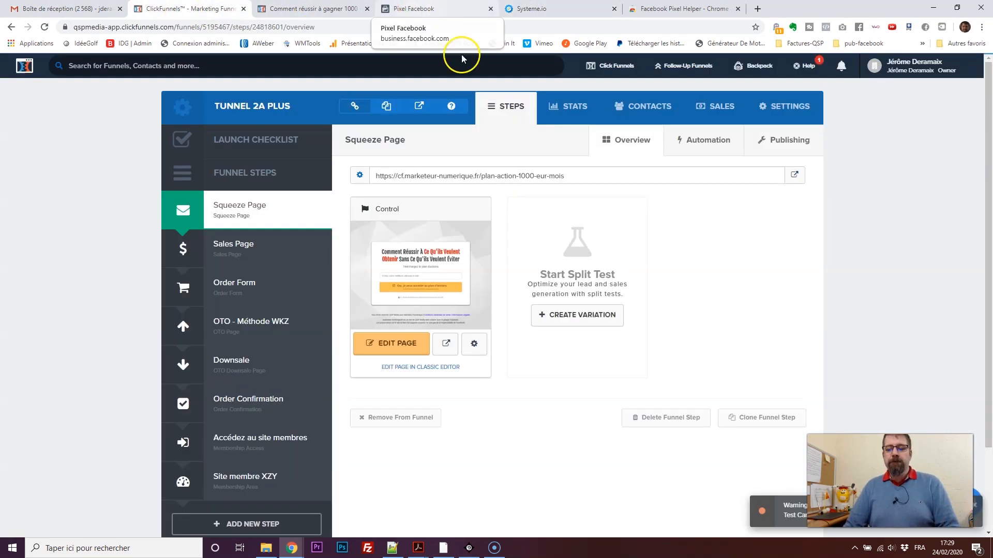
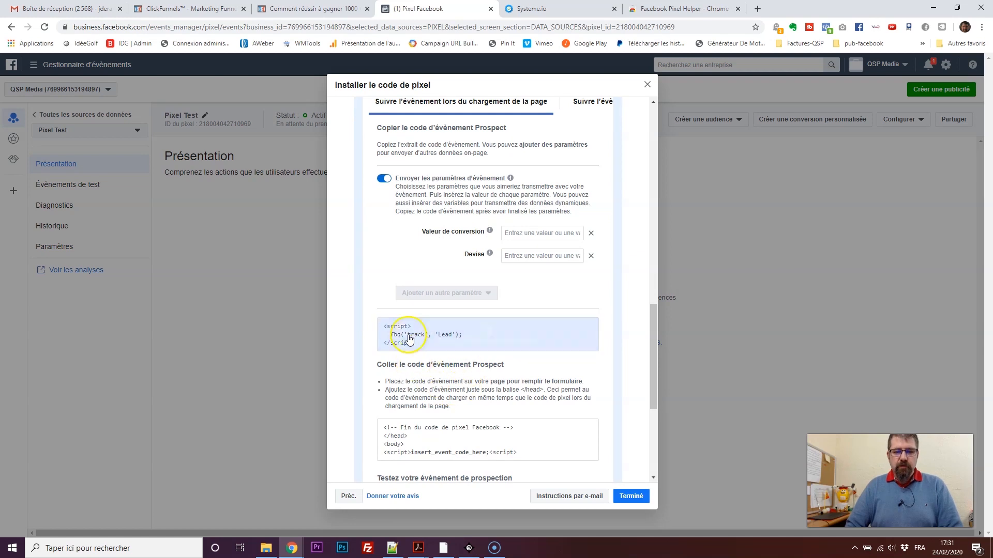
# - Copy the Lead event code from Facebook's pixel setup and open the Squeeze Page in the ClickFunnels page editor
pyautogui.click(477, 336)
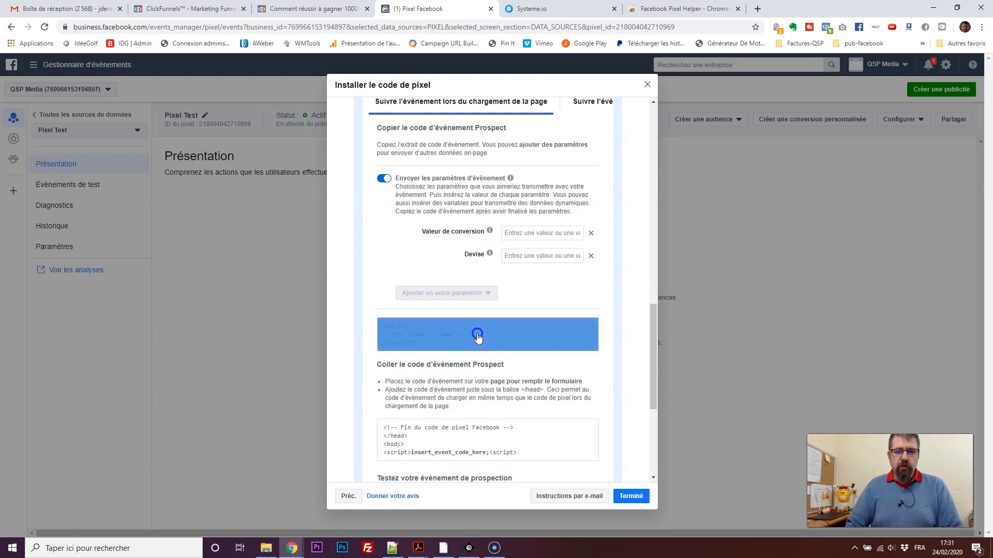
pyautogui.click(310, 9)
pyautogui.click(199, 8)
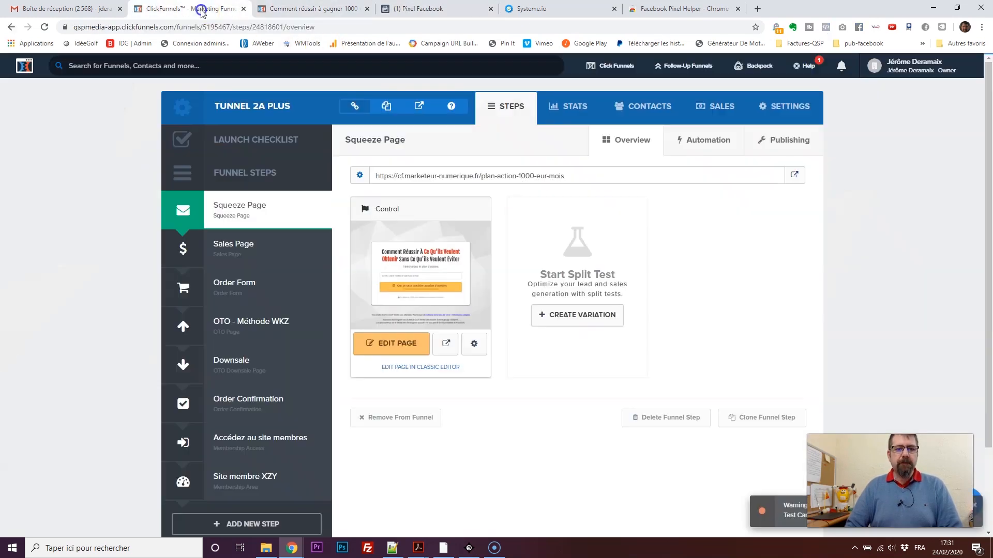
pyautogui.click(395, 343)
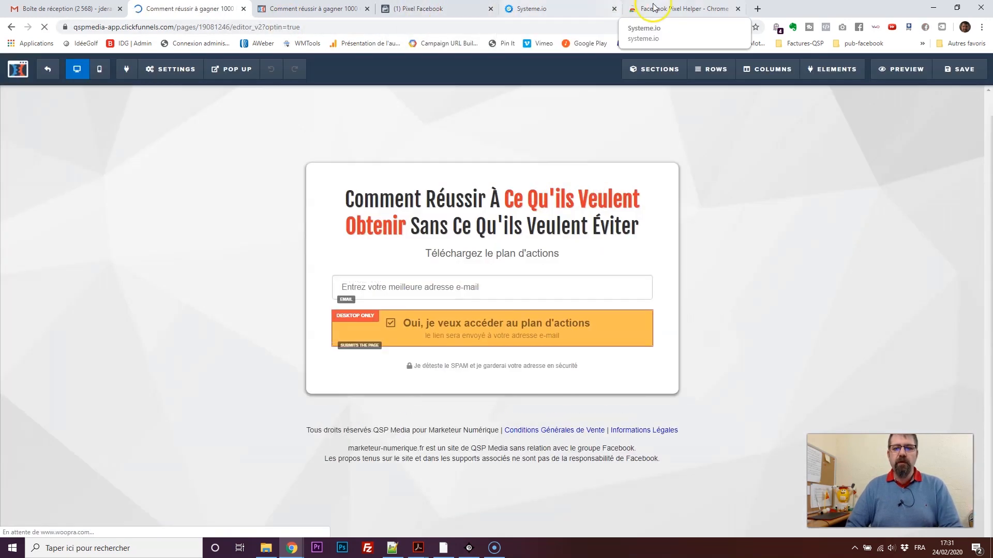
# - Check Facebook's placement instructions for the Prospect event, and paste the Lead script into the Squeeze Page's footer tracking code
pyautogui.click(655, 6)
pyautogui.click(456, 6)
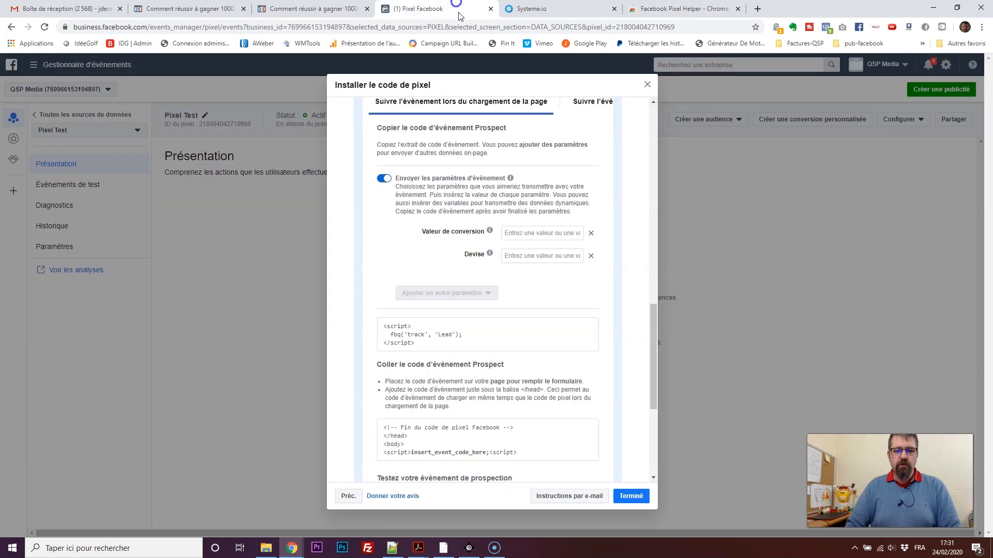
pyautogui.scroll(-1, 430, 437)
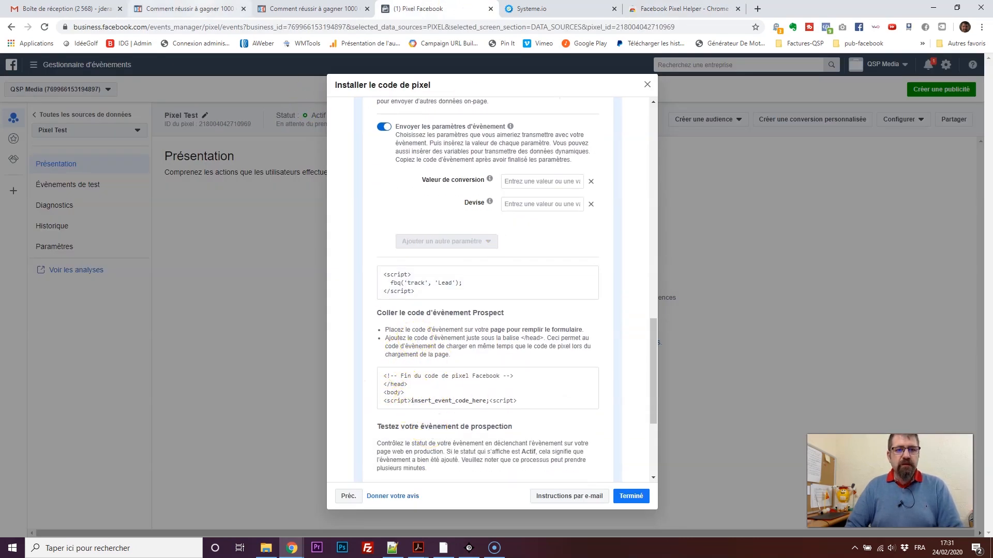
pyautogui.click(181, 9)
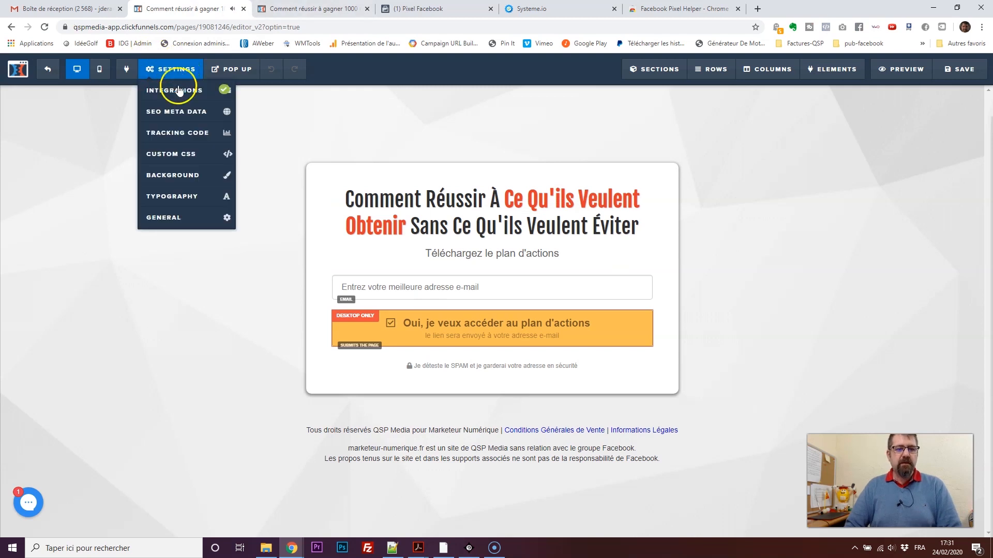
pyautogui.moveTo(160, 69)
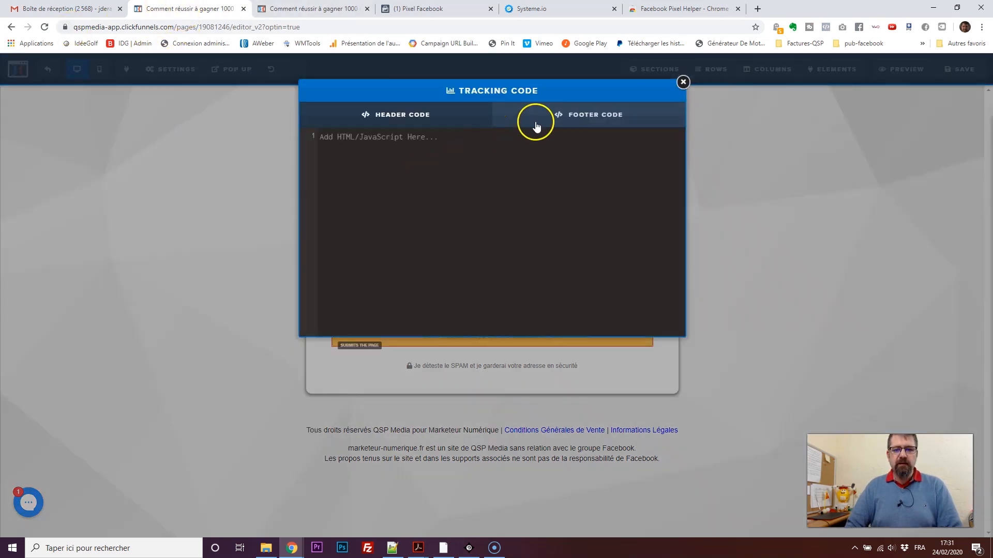
pyautogui.click(553, 116)
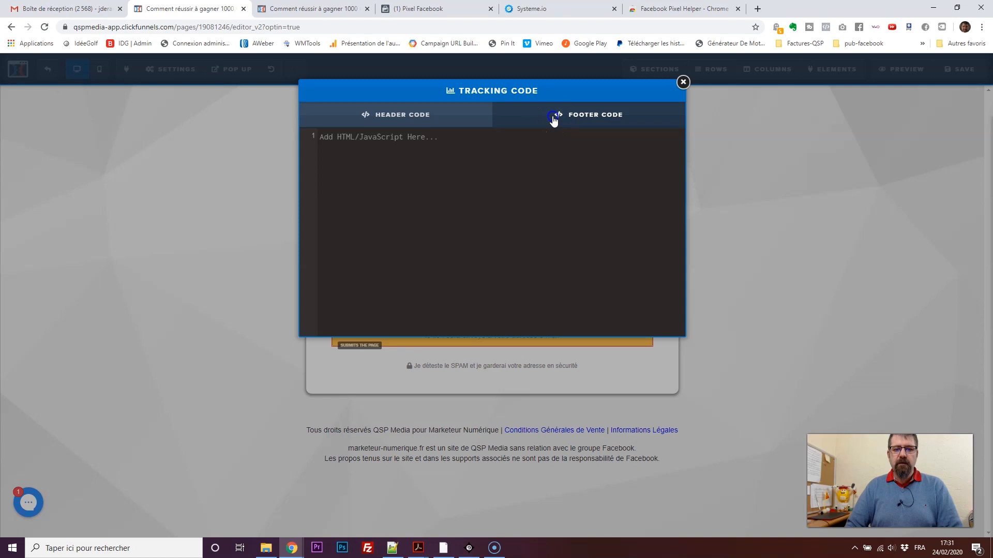
pyautogui.write("<script>   fbq('track', 'Lead'); </script>")
pyautogui.click(514, 131)
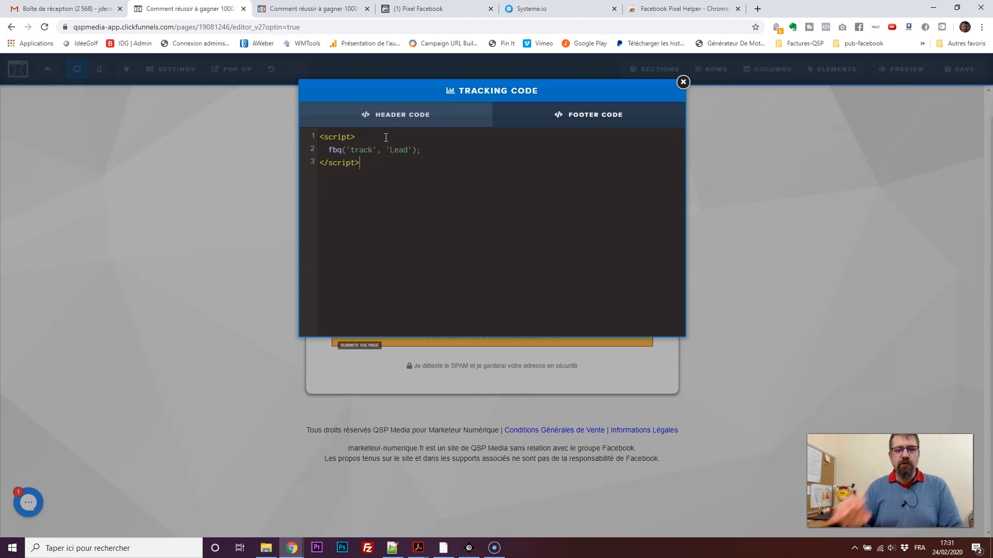
# - Copy the Purchase code from Facebook's Acheter event and replace the Lead script in the Squeeze Page's footer tracking code with it
pyautogui.click(445, 10)
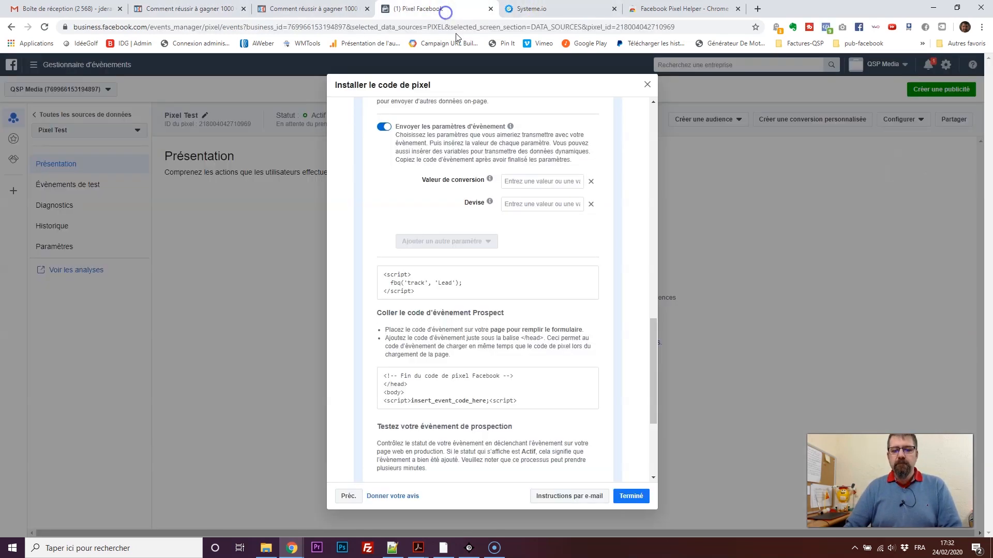
pyautogui.scroll(10, 491, 207)
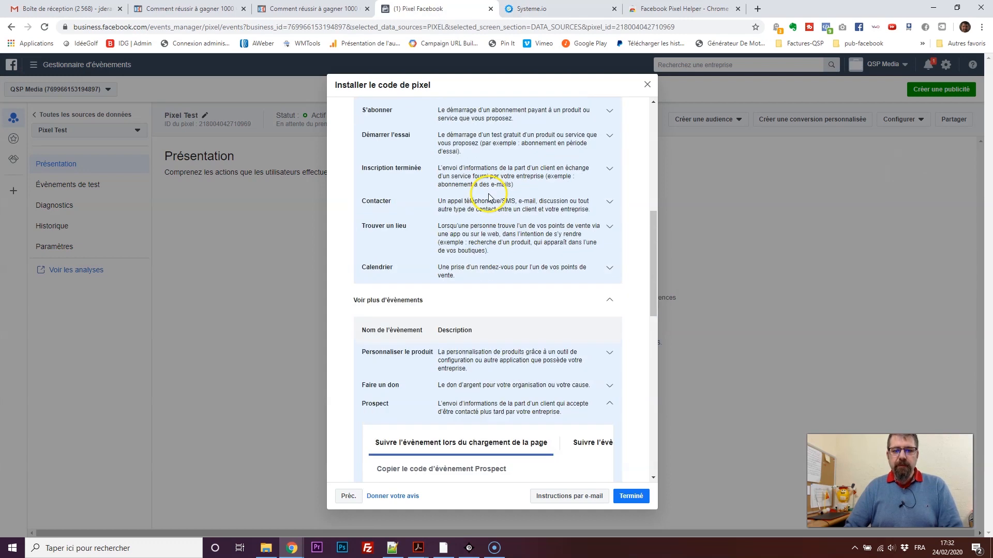
pyautogui.scroll(1, 489, 197)
pyautogui.click(490, 251)
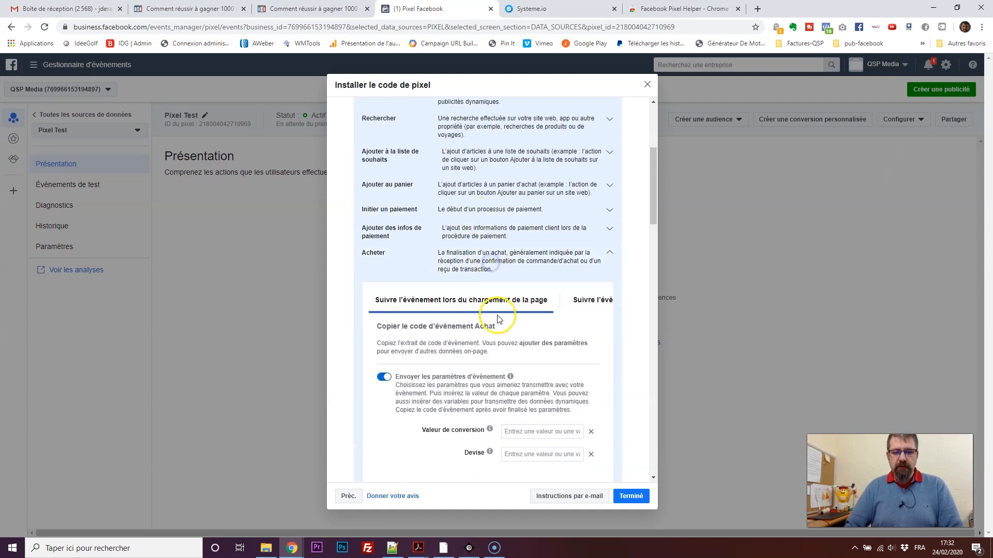
pyautogui.scroll(-3, 493, 310)
pyautogui.moveTo(492, 300)
pyautogui.scroll(-2, 493, 300)
pyautogui.click(437, 277)
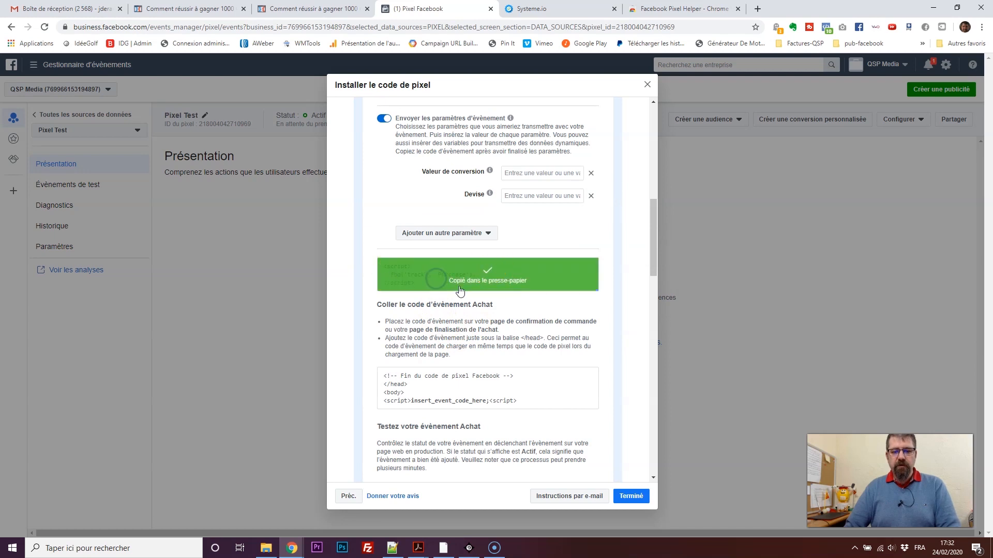
pyautogui.click(321, 6)
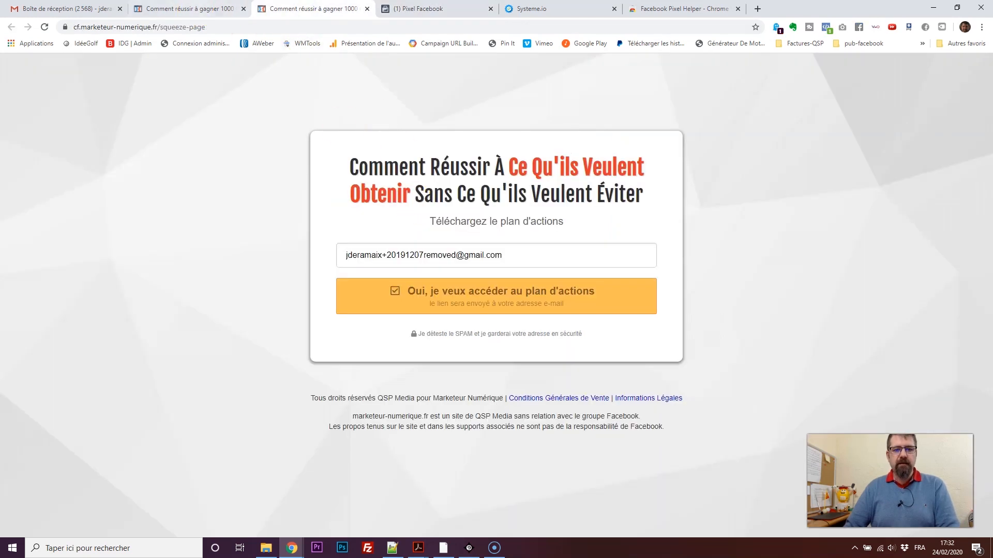
pyautogui.click(199, 9)
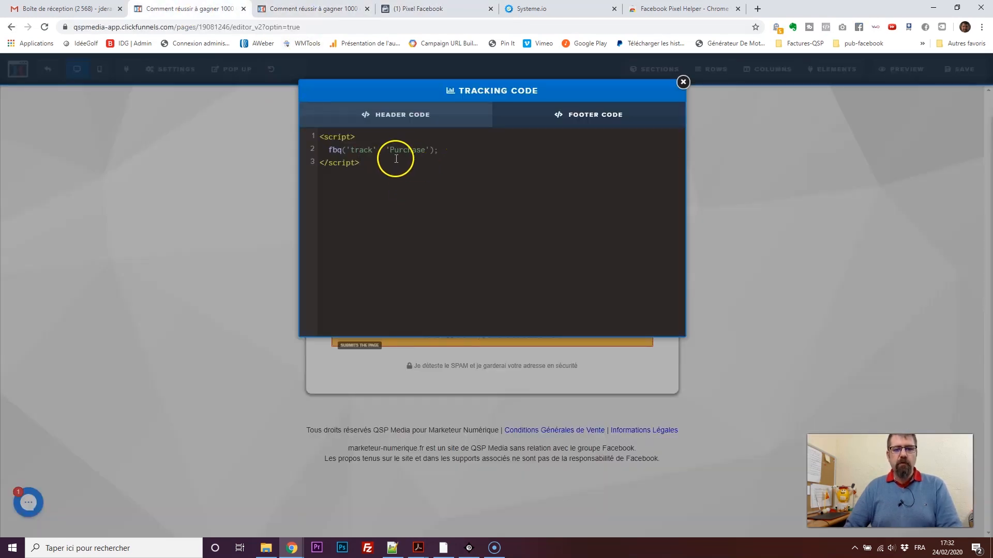
# - In Facebook's Acheter event parameters, set the conversion value to 97 and the currency to EUR, and copy the resulting code
pyautogui.click(432, 10)
pyautogui.click(443, 269)
pyautogui.click(517, 173)
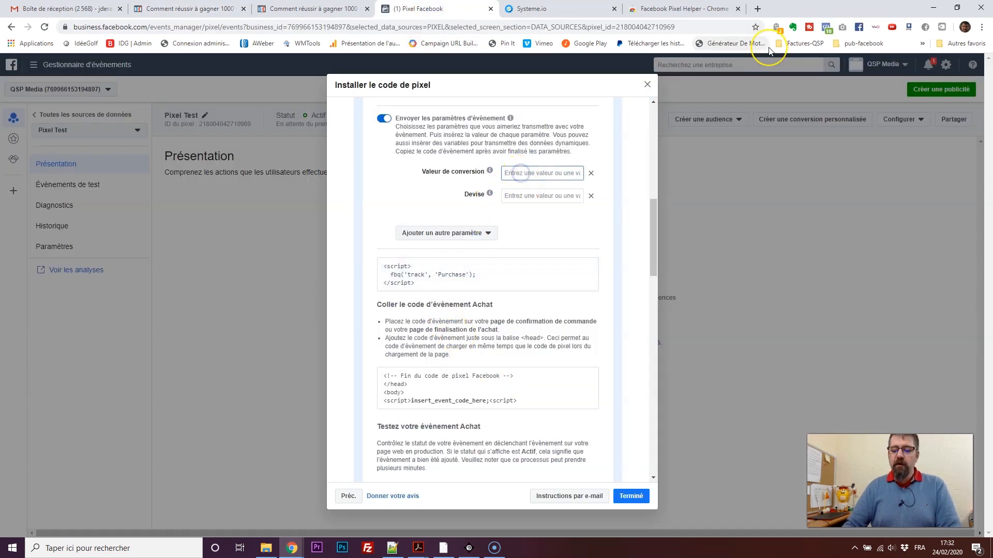
pyautogui.write('97')
pyautogui.click(551, 195)
pyautogui.write('EUR')
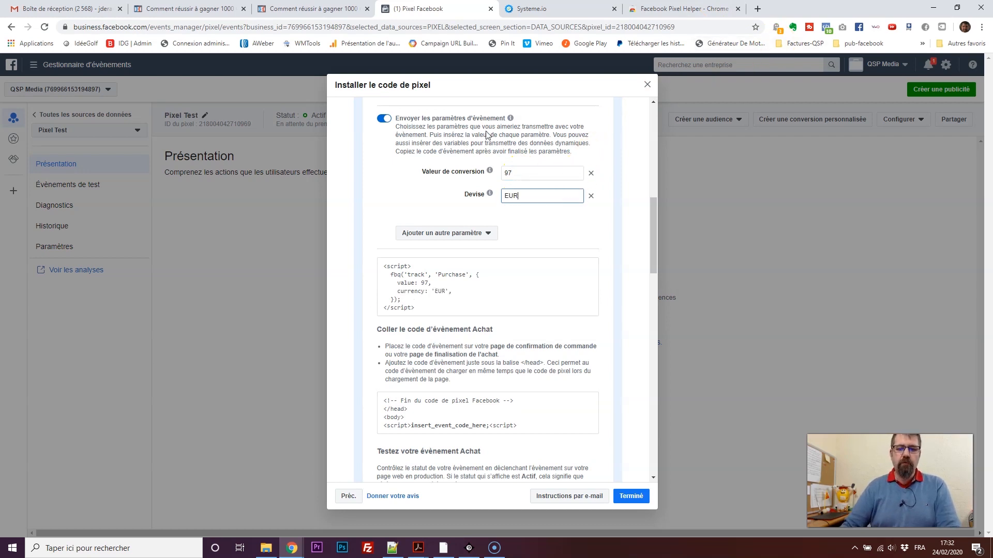
pyautogui.click(489, 275)
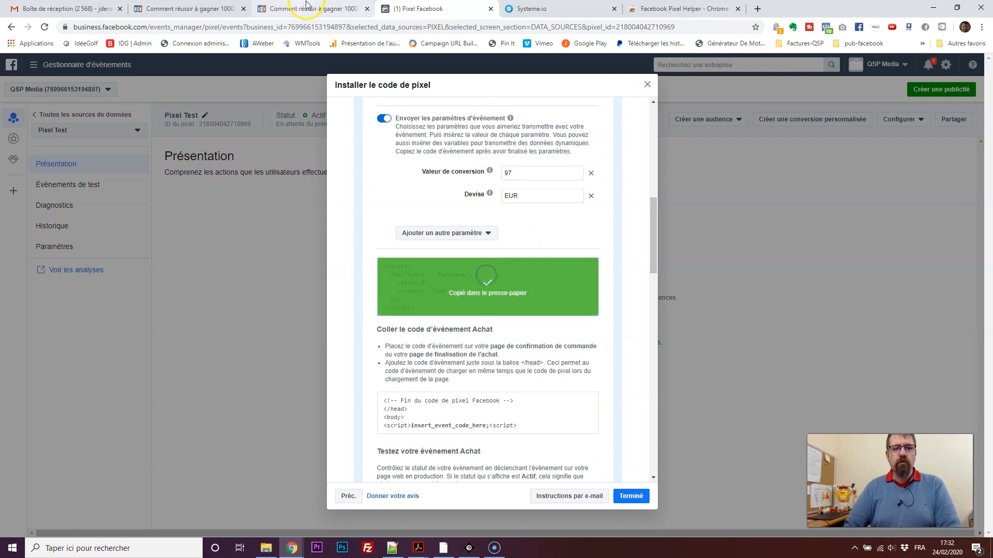
# - Replace the Squeeze Page's footer tracking code in ClickFunnels with the Purchase script containing value 97 and currency 'EUR'
pyautogui.click(219, 15)
pyautogui.hotkey('ctrl', 'a')
pyautogui.write("<script>   fbq('track', 'Purchase', {     value: 97,     currency: 'EUR',   }); </script>")
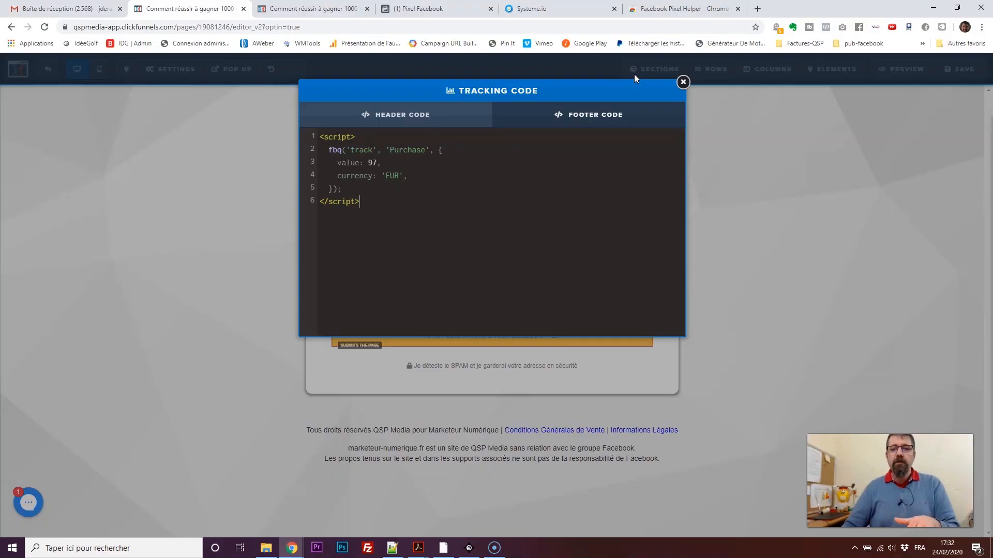
# - Switch to Systeme.io, open the capture page in its editor and bring up the tracking codes in the page settings
pyautogui.click(563, 8)
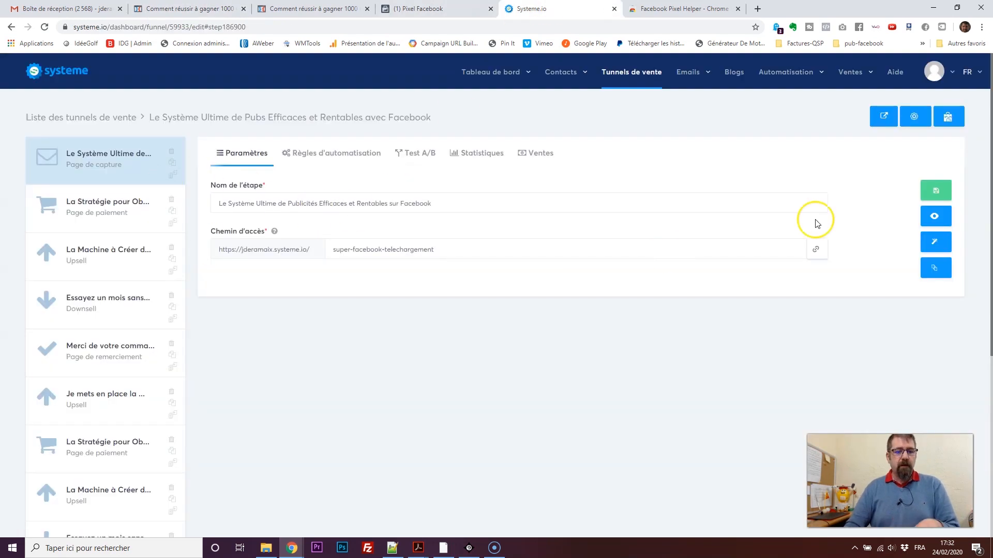
pyautogui.click(938, 242)
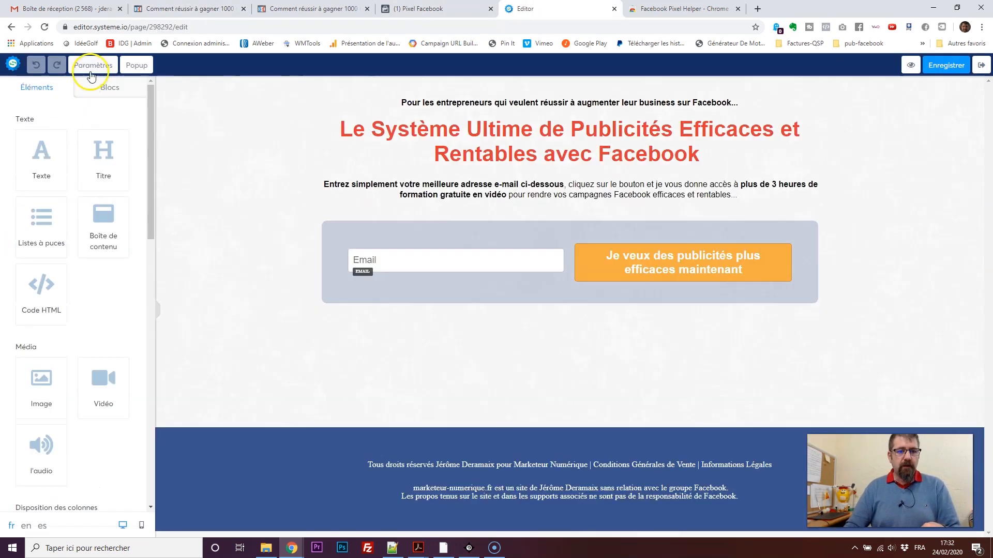
pyautogui.click(91, 74)
pyautogui.scroll(-10, 88, 232)
pyautogui.scroll(-3, 97, 316)
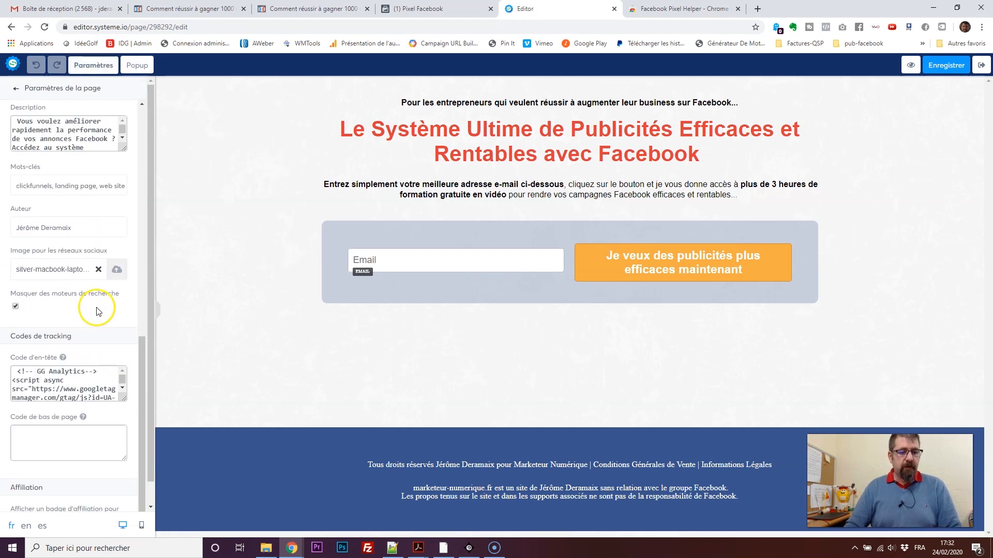
# - Try pasting the Purchase script into the capture page's footer code, undo the paste and leave the page editor
pyautogui.click(74, 427)
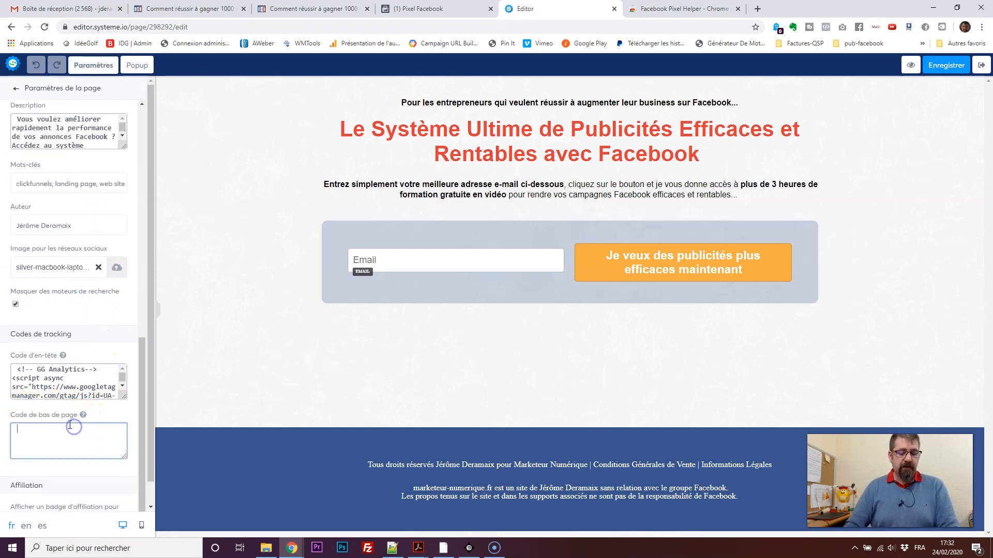
pyautogui.hotkey('ctrl', 'v')
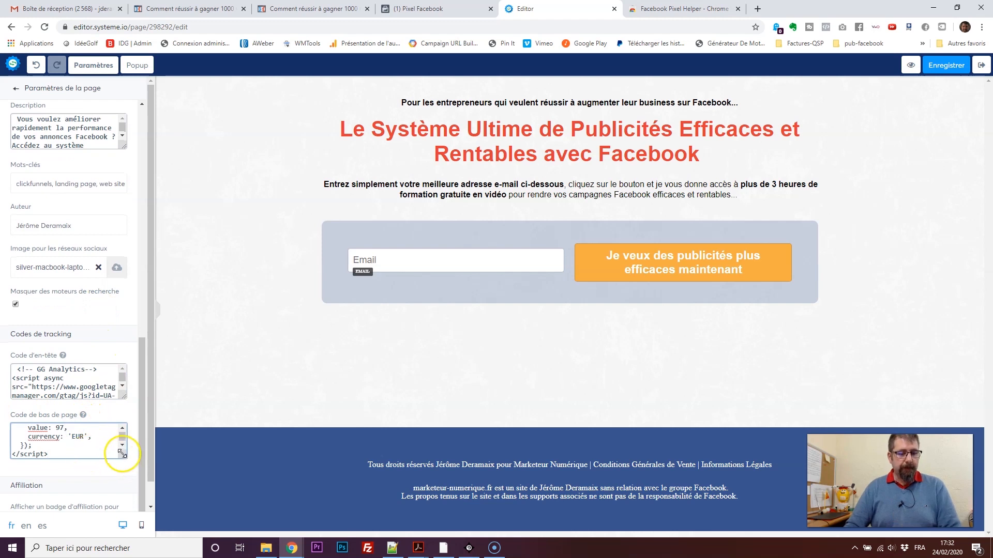
pyautogui.moveTo(122, 453); pyautogui.dragTo(117, 486)
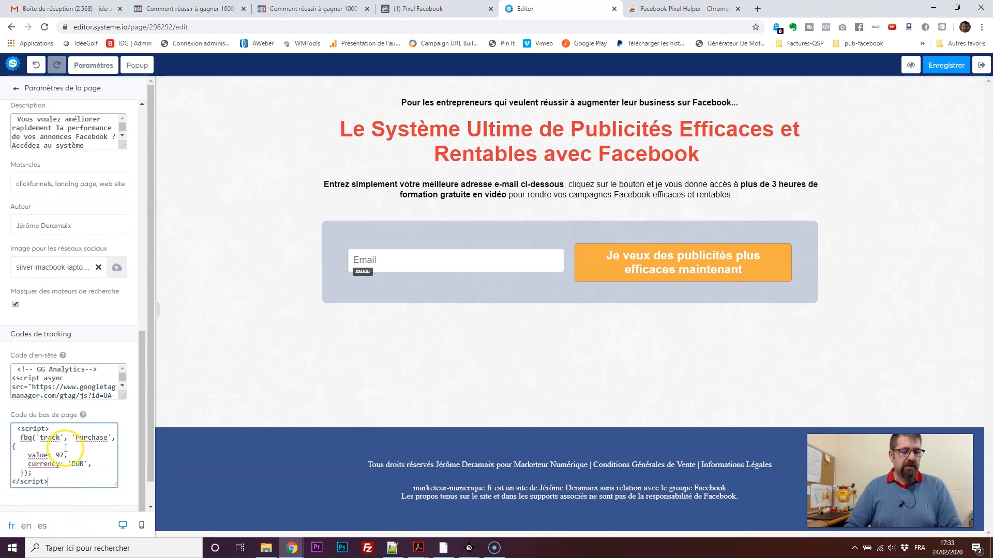
pyautogui.hotkey('ctrl', 'z')
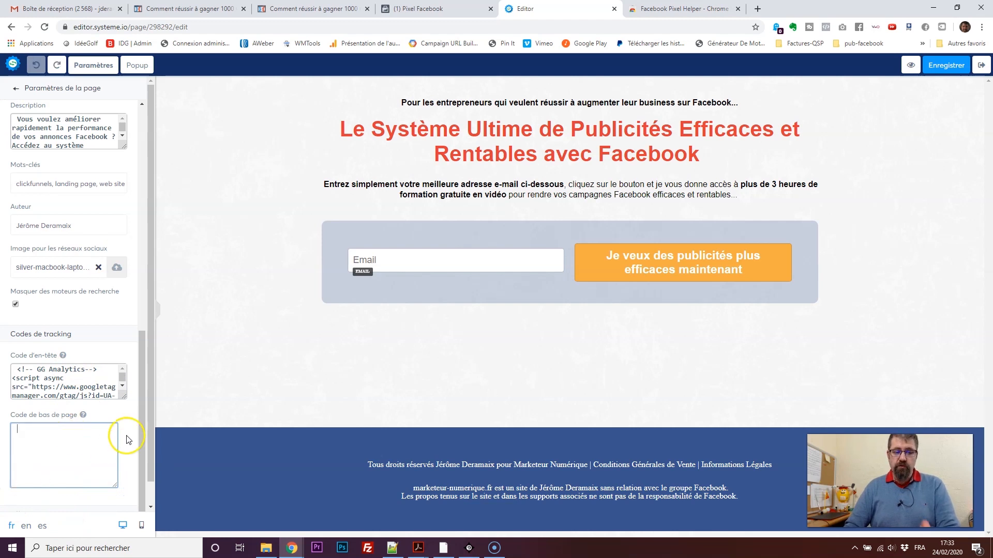
pyautogui.click(981, 66)
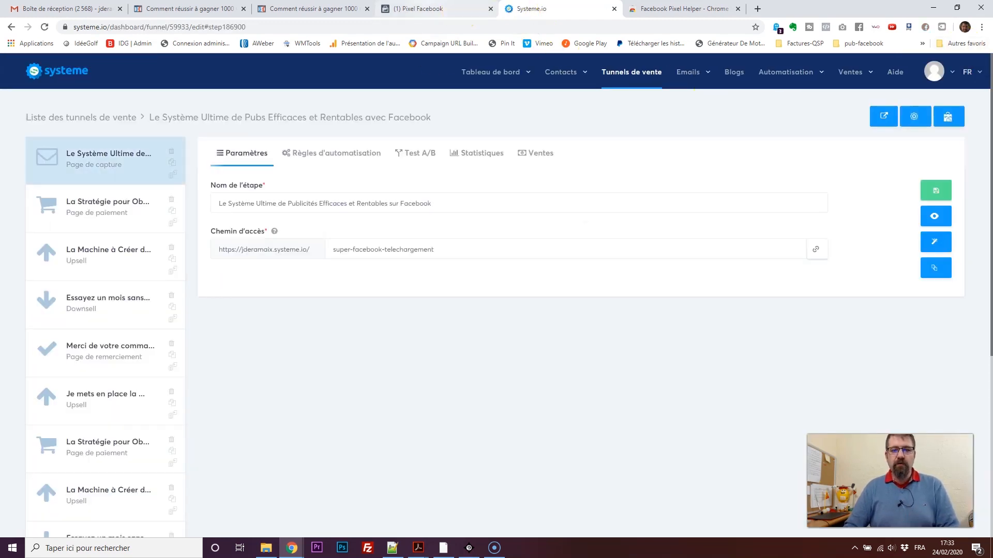
# - In Facebook Events Manager, close the pixel code installation and start creating a custom conversion for Pixel Test
pyautogui.click(401, 12)
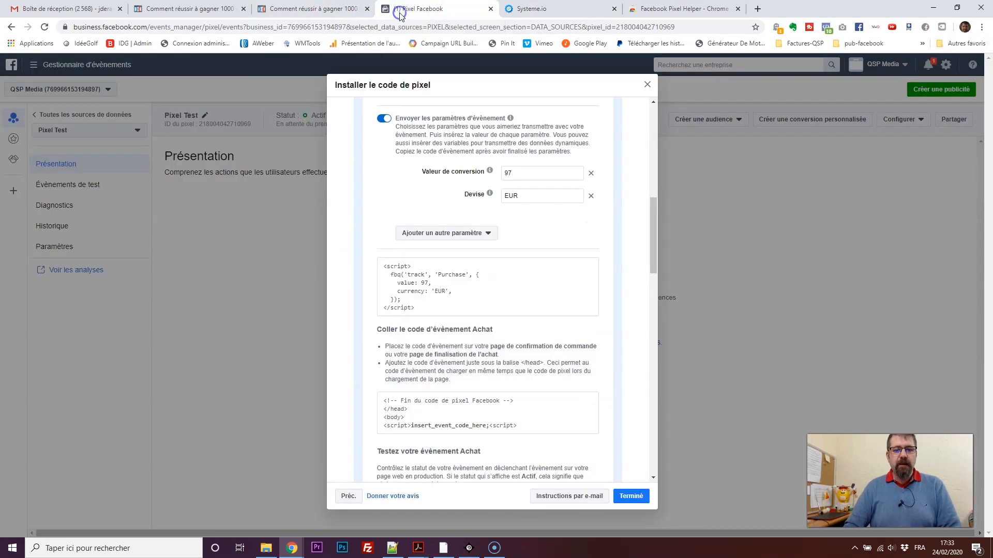
pyautogui.click(649, 82)
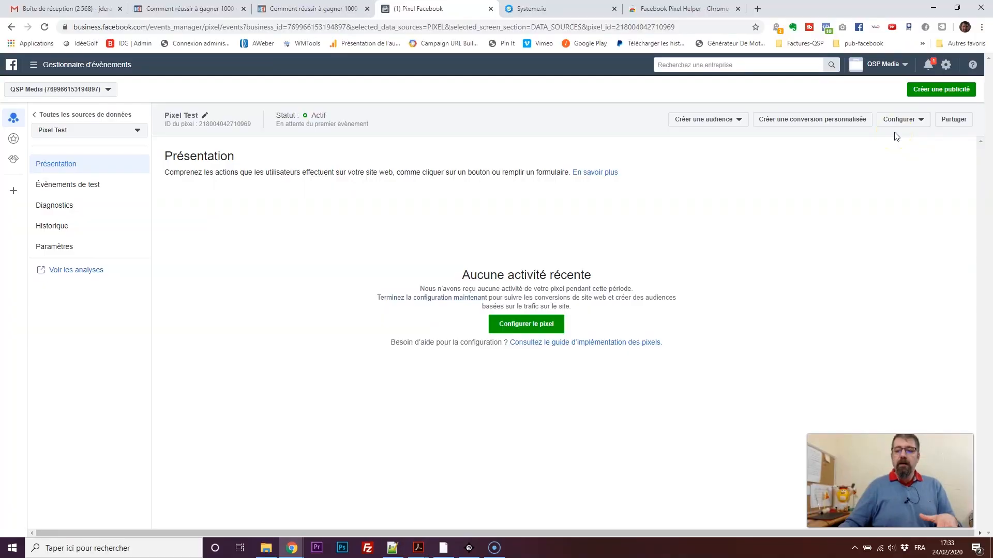
pyautogui.click(13, 141)
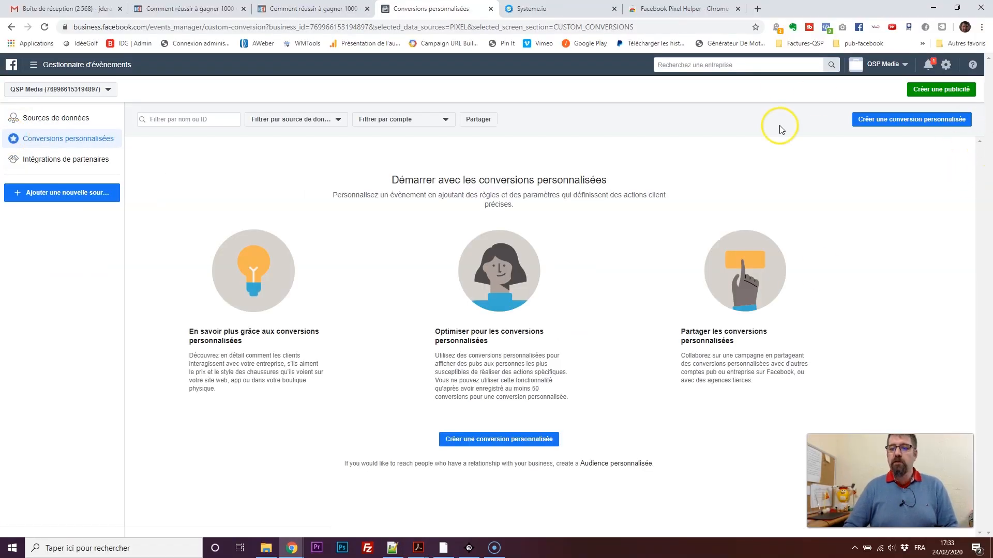
pyautogui.click(891, 119)
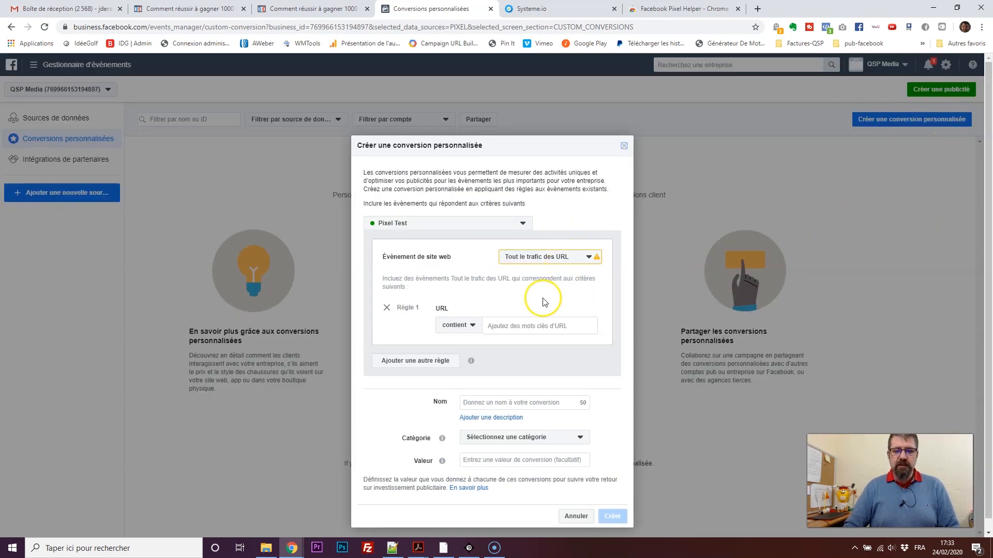
# - Copy the live Squeeze Page's address and use it as the custom conversion's "contient" URL rule, with the name field ready for entry
pyautogui.click(298, 16)
pyautogui.click(252, 27)
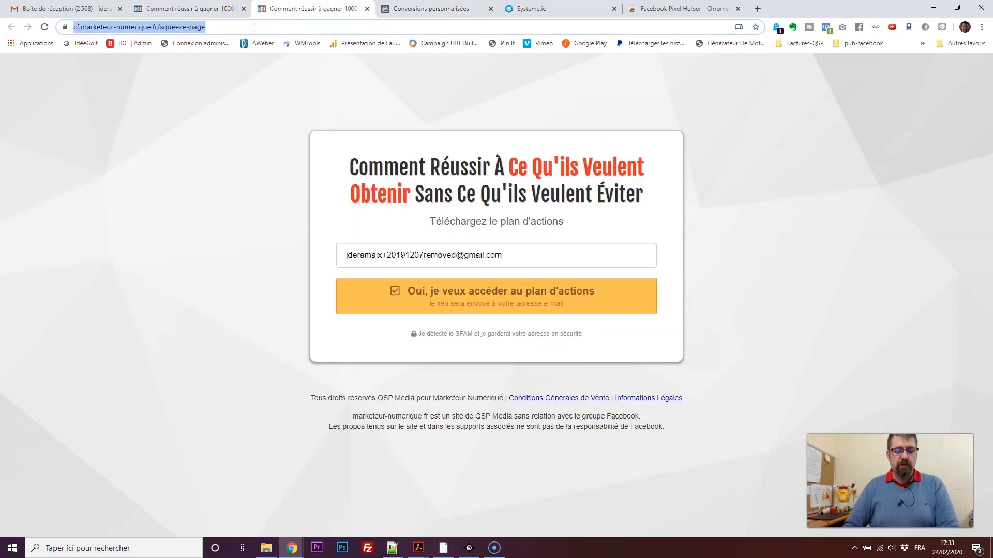
pyautogui.click(195, 9)
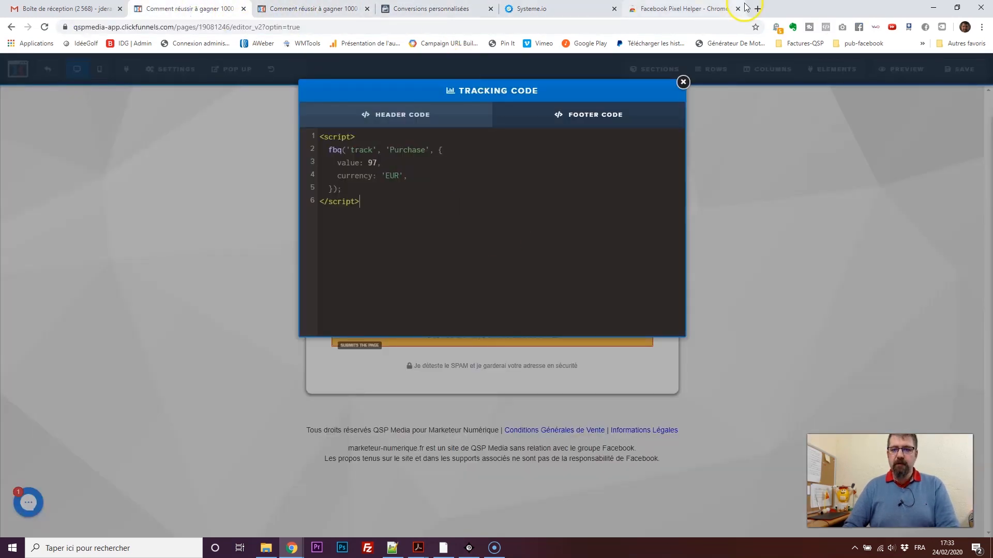
pyautogui.click(409, 12)
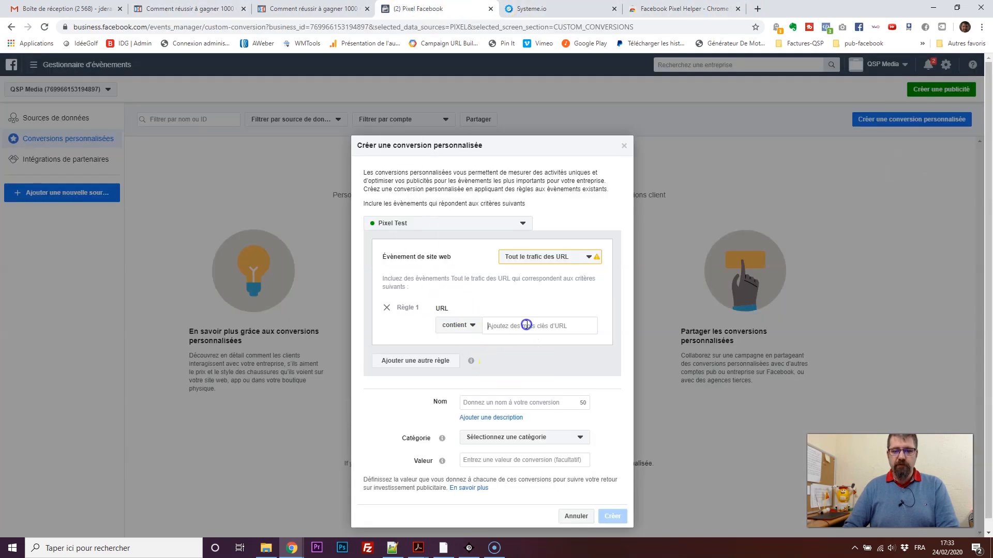
pyautogui.hotkey('ctrl', 'v')
pyautogui.click(526, 415)
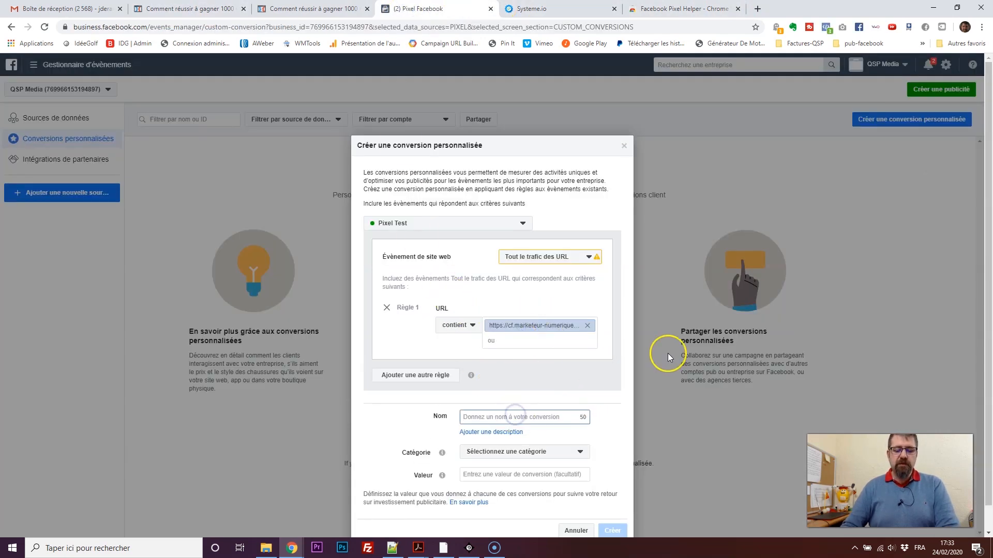
# - Name the custom conversion "Prospect XXX", assign it the Prospect category, leave its value empty and create it
pyautogui.write('Prospect XXX')
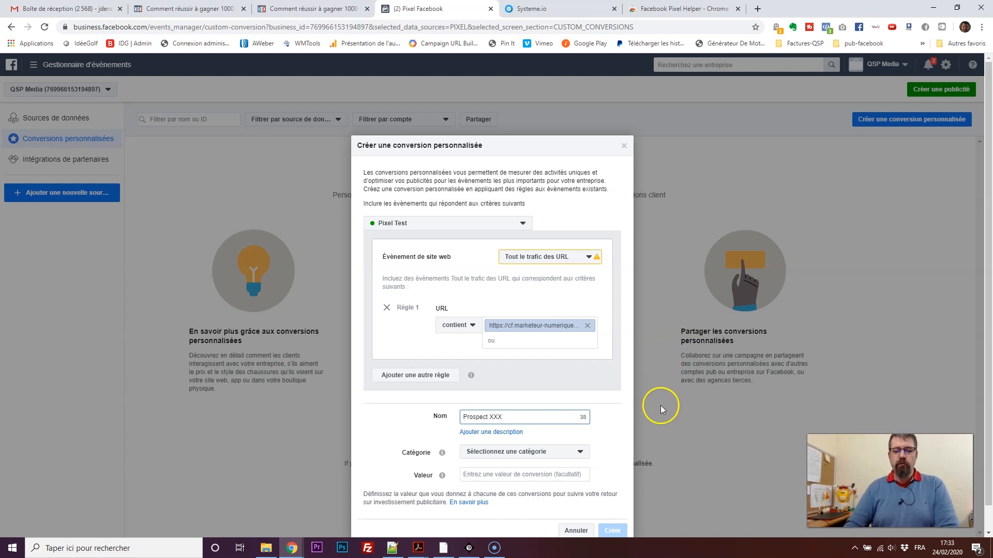
pyautogui.scroll(-1, 660, 405)
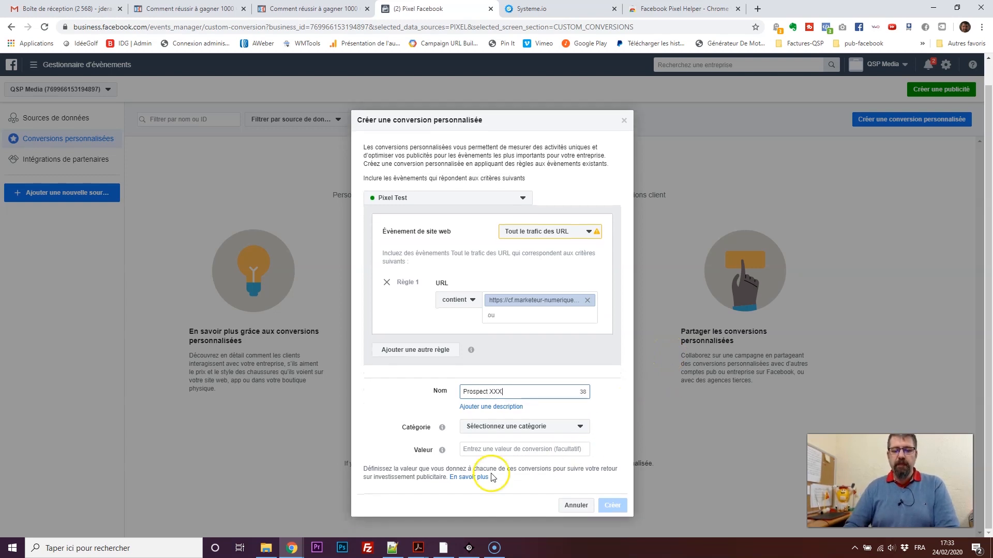
pyautogui.click(485, 432)
pyautogui.scroll(-3, 505, 376)
pyautogui.scroll(3, 504, 376)
pyautogui.scroll(-4, 499, 362)
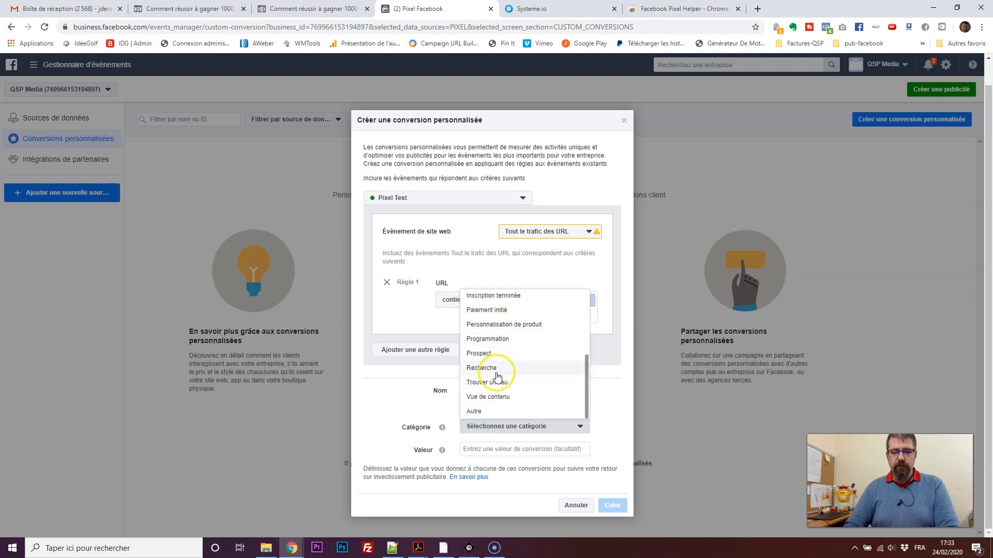
pyautogui.click(498, 354)
pyautogui.click(501, 450)
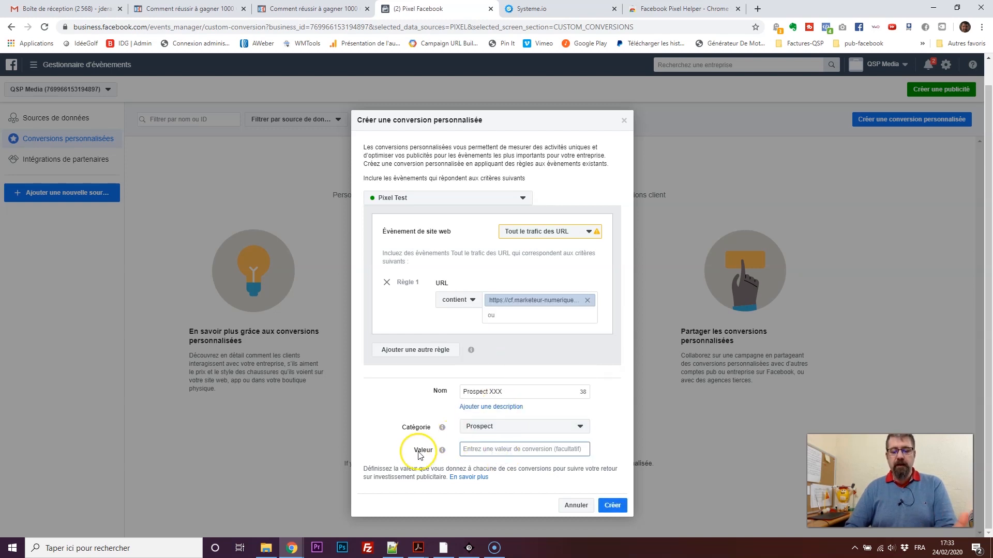
pyautogui.click(626, 507)
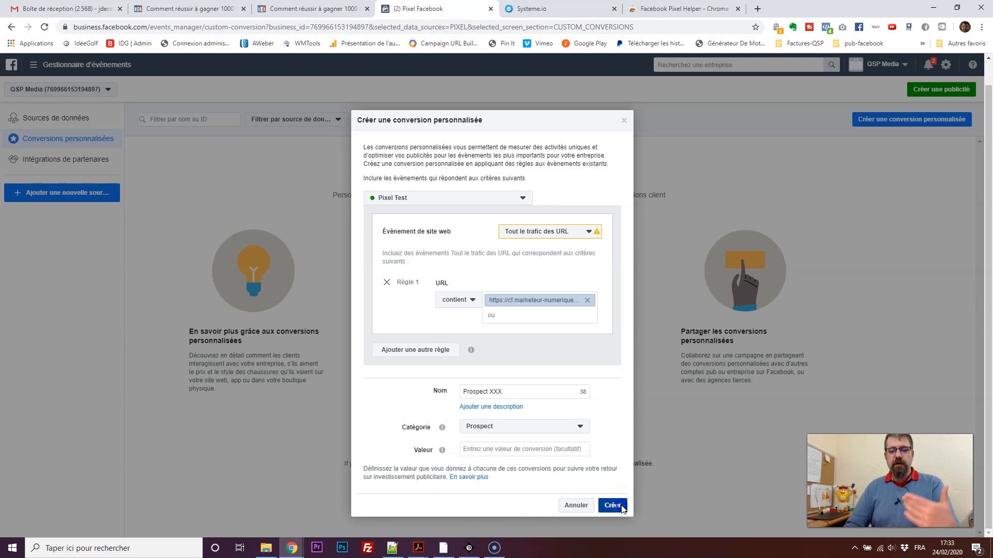
# - Proceed to the Prospect XXX conversion overview and copy the Squeeze Page address from its URL rule
pyautogui.click(608, 380)
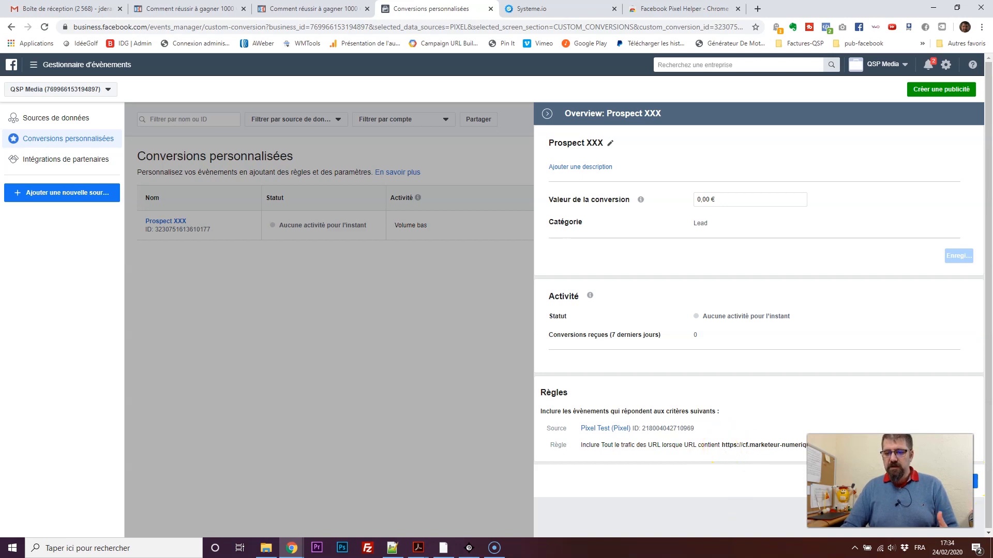
pyautogui.moveTo(741, 443); pyautogui.dragTo(827, 445)
pyautogui.hotkey('ctrl', 'c')
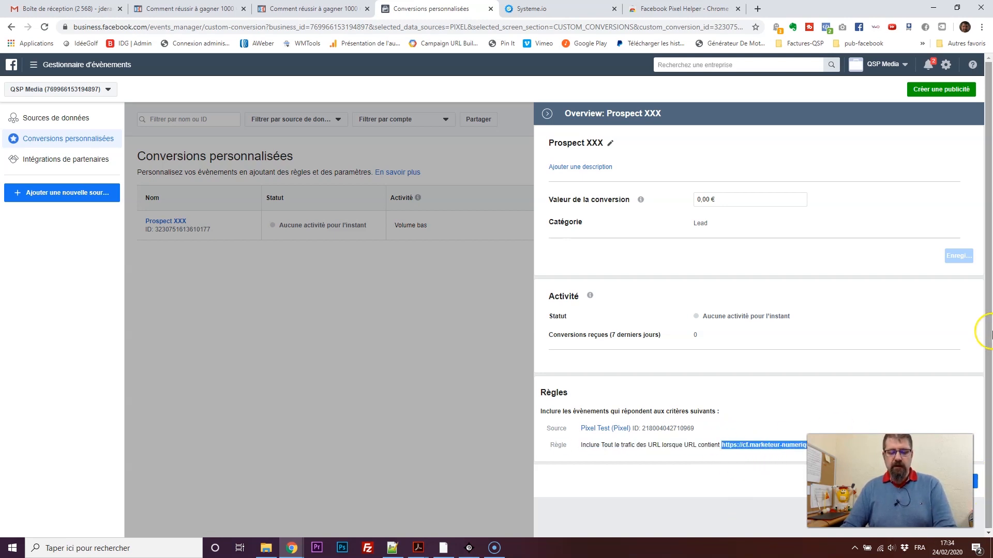
pyautogui.hotkey('ctrl', 'shift', 'n')
pyautogui.hotkey('ctrl', 'v')
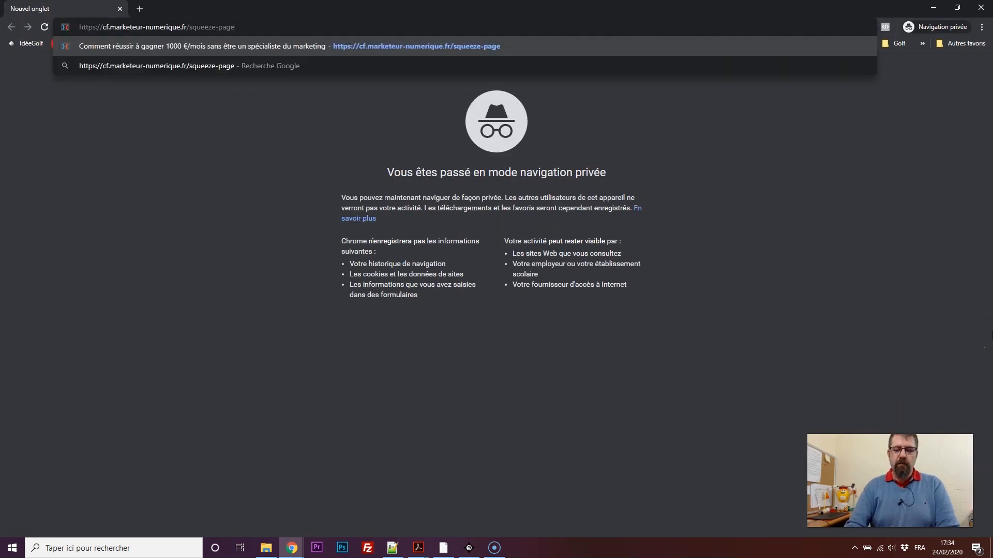
pyautogui.click(987, 2)
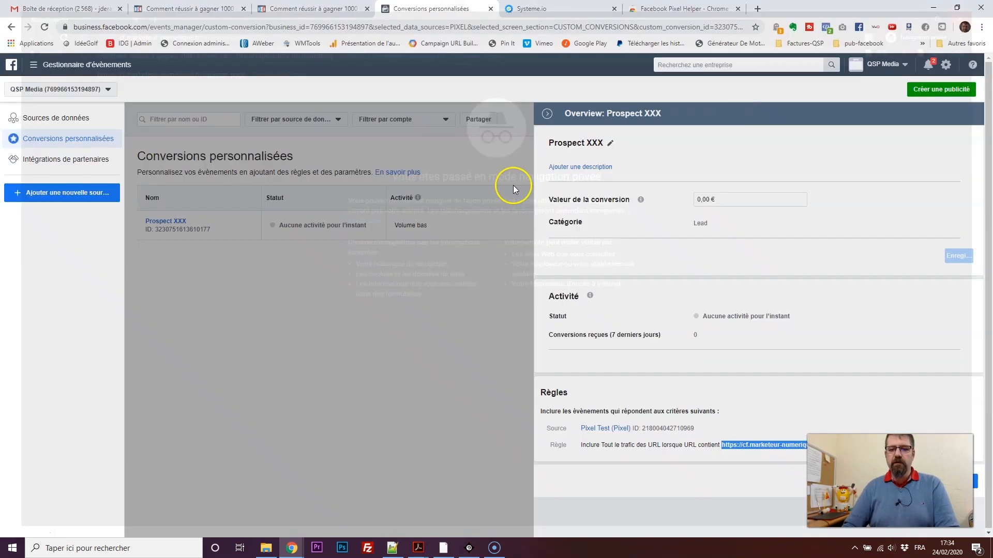
# - Load the copied Squeeze Page address in a private browsing window and inspect its pixel events with Facebook Pixel Helper
pyautogui.hotkey('ctrl', 'shift', 'n')
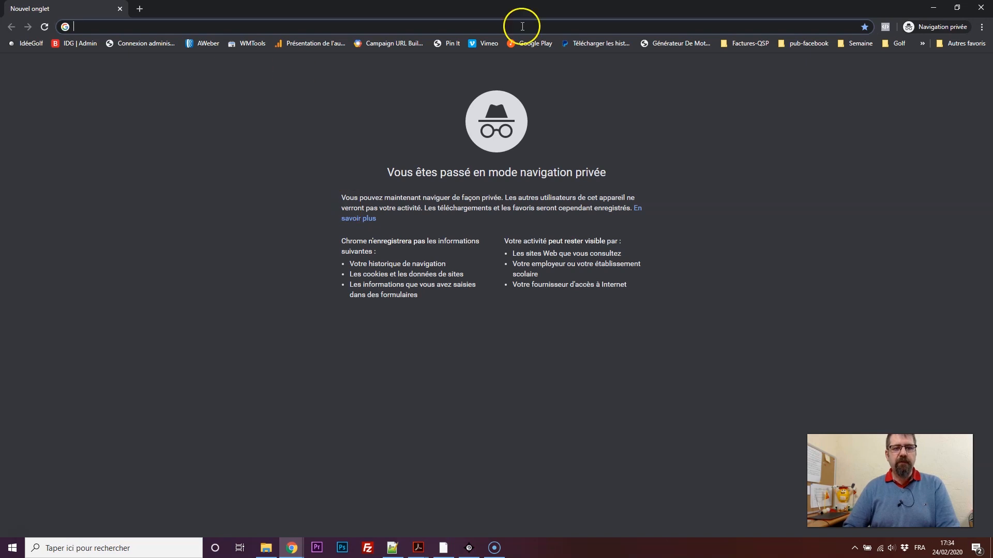
pyautogui.hotkey('ctrl', 'v')
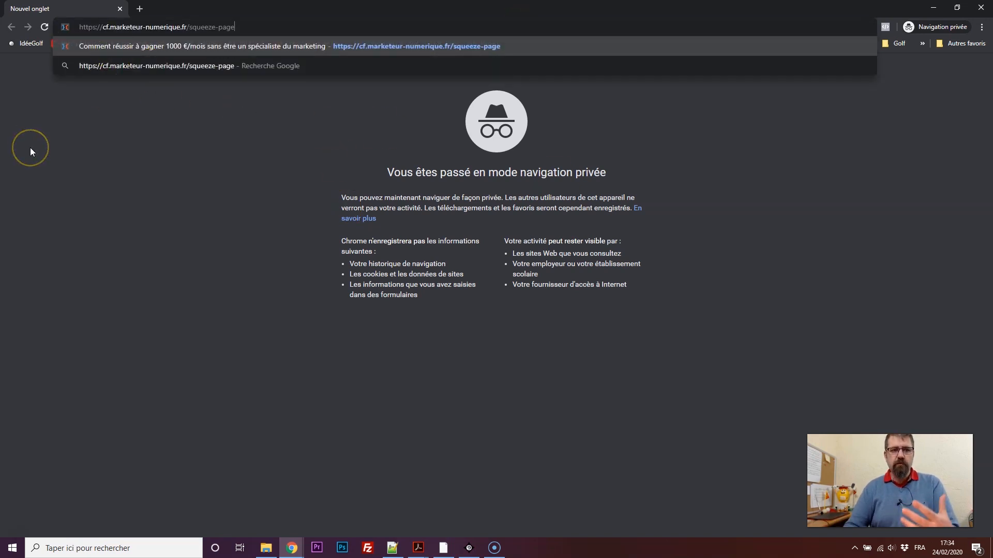
pyautogui.press('Return')
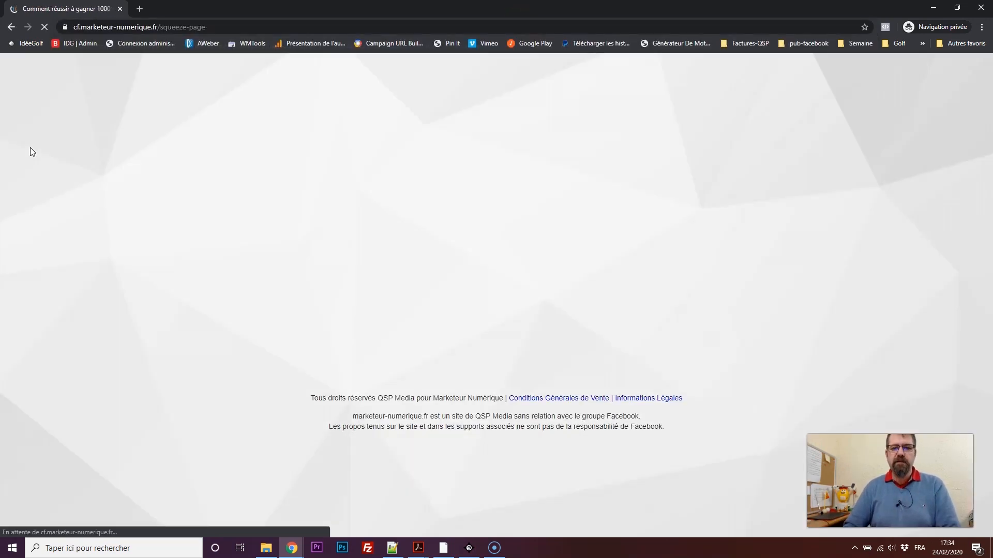
pyautogui.click(885, 25)
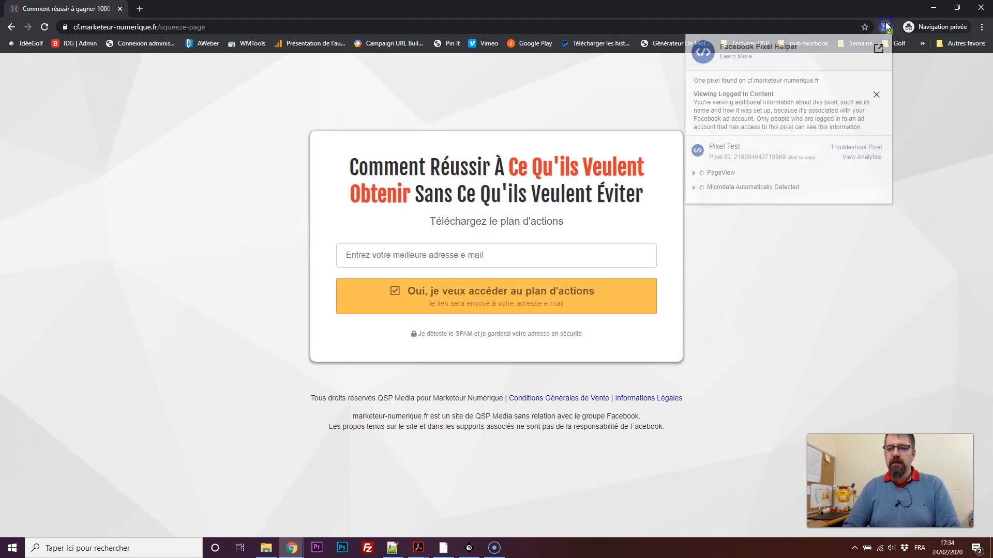
# - Return to Facebook Events Manager, refresh the conversion's status and close the Prospect XXX overview to view the custom conversions list
pyautogui.hotkey('alt', 'Tab')
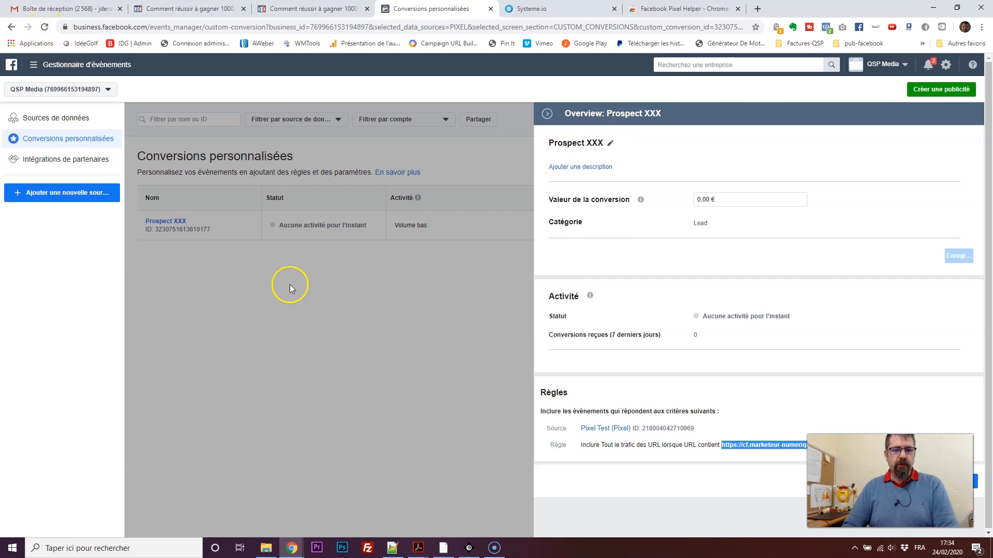
pyautogui.click(45, 27)
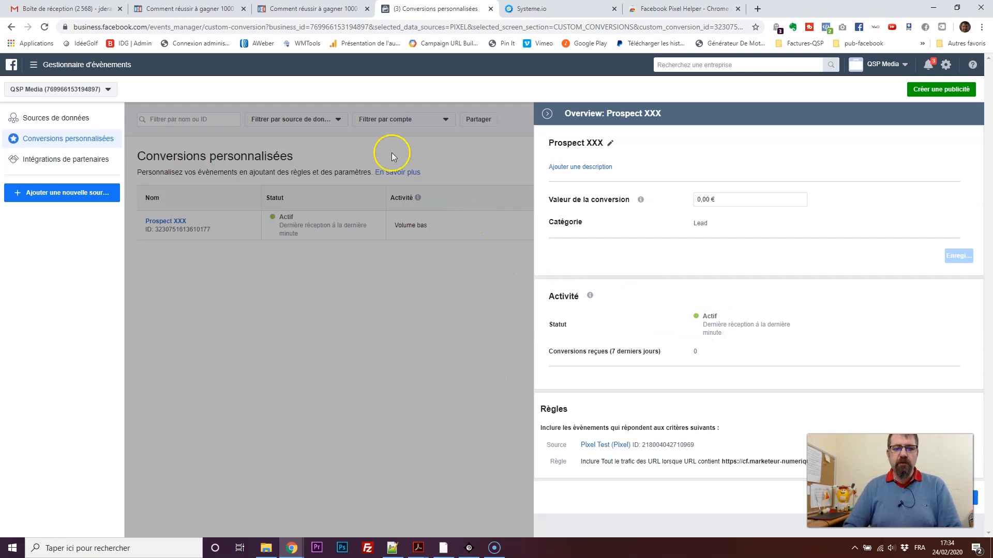
pyautogui.click(549, 115)
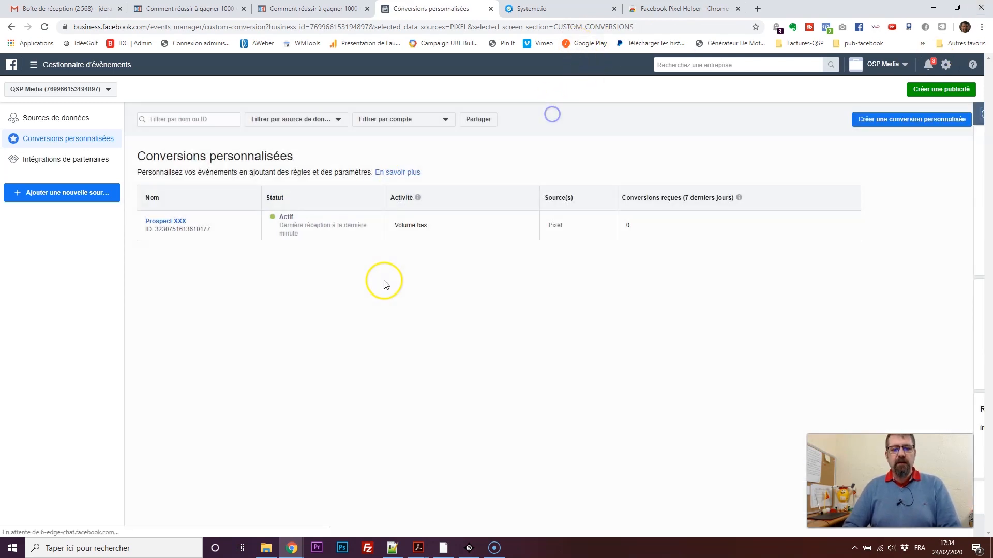